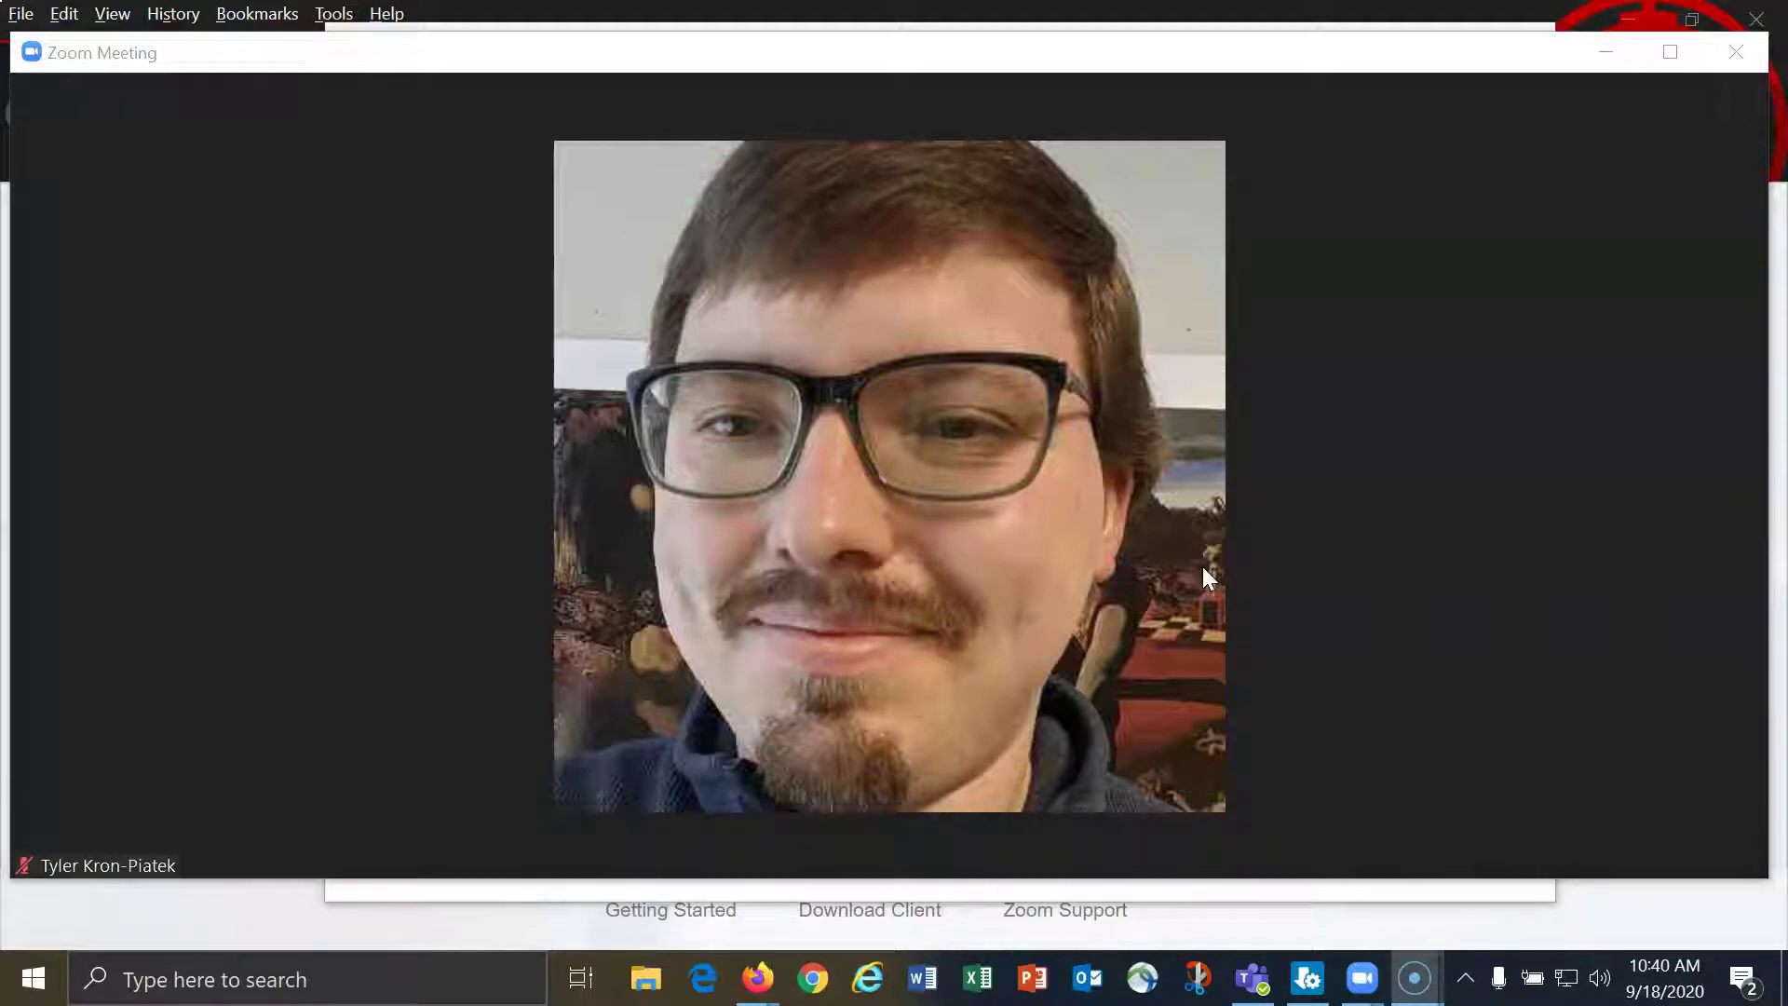
- Look at the meeting's recording destinations and close the list without starting a recording
{"action": "mouse_move", "coordinate": [1203, 582]}
{"action": "left_click", "coordinate": [1200, 578]}
{"action": "left_click", "coordinate": [1199, 587]}
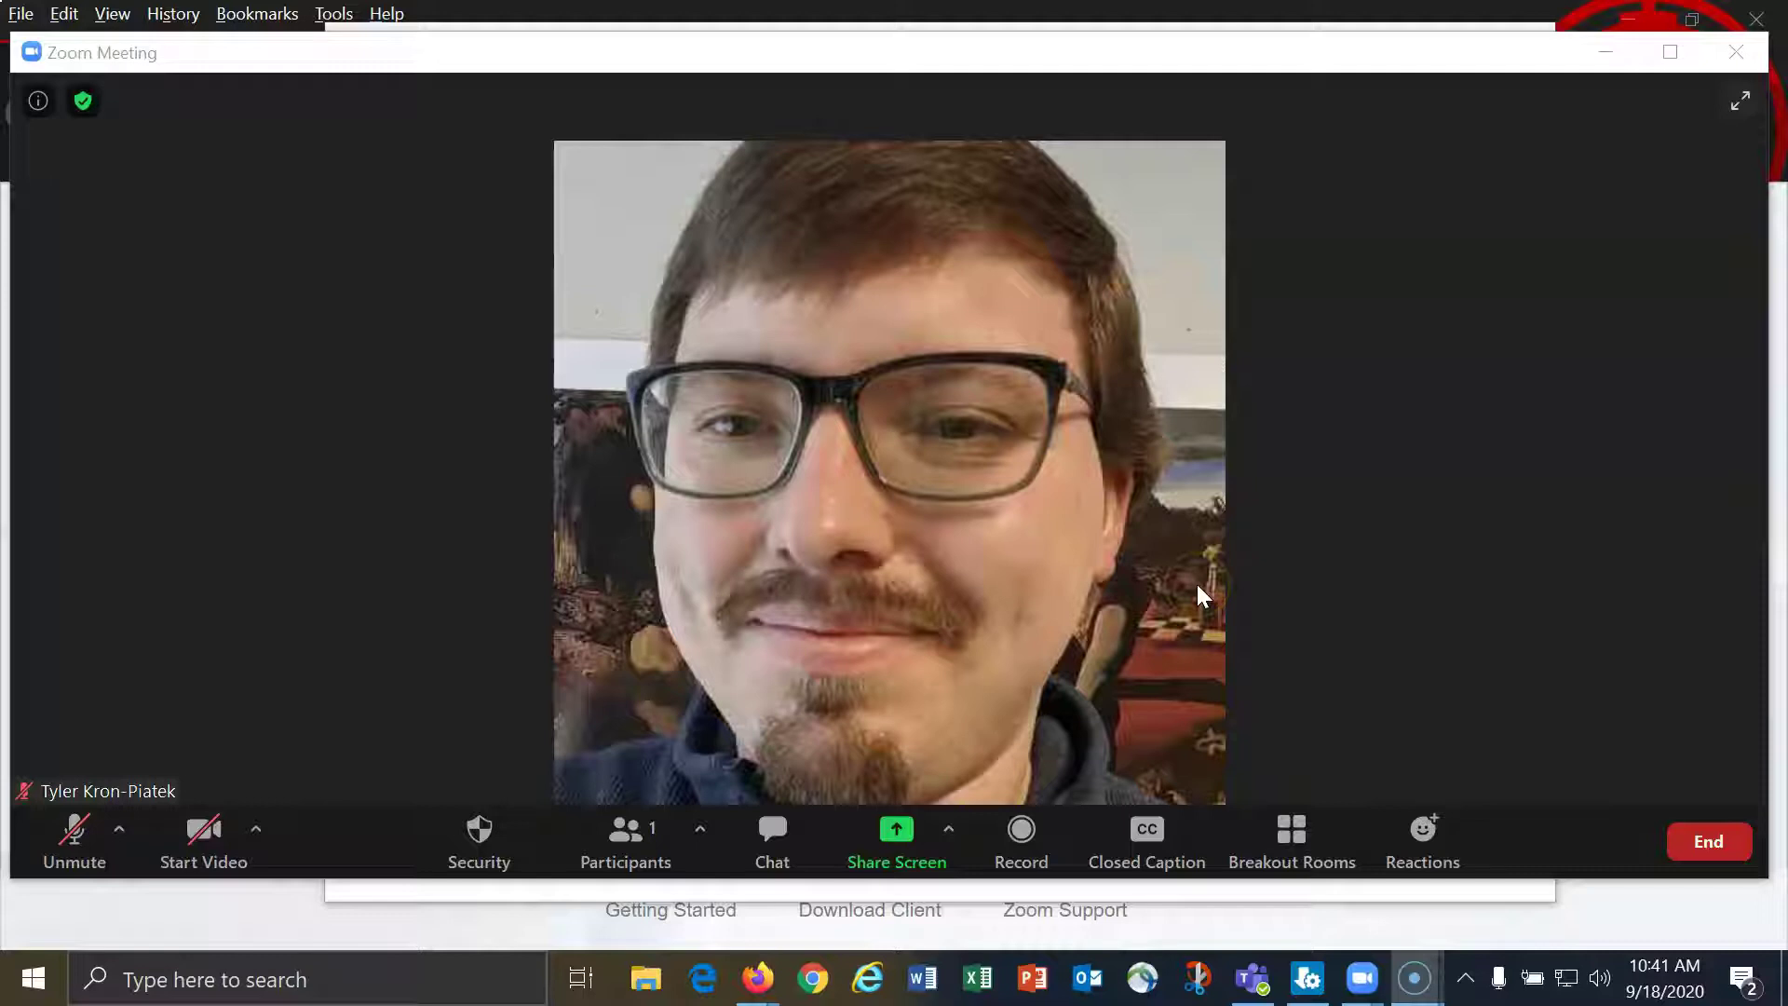
{"action": "left_click", "coordinate": [1190, 585]}
{"action": "left_click", "coordinate": [1024, 832]}
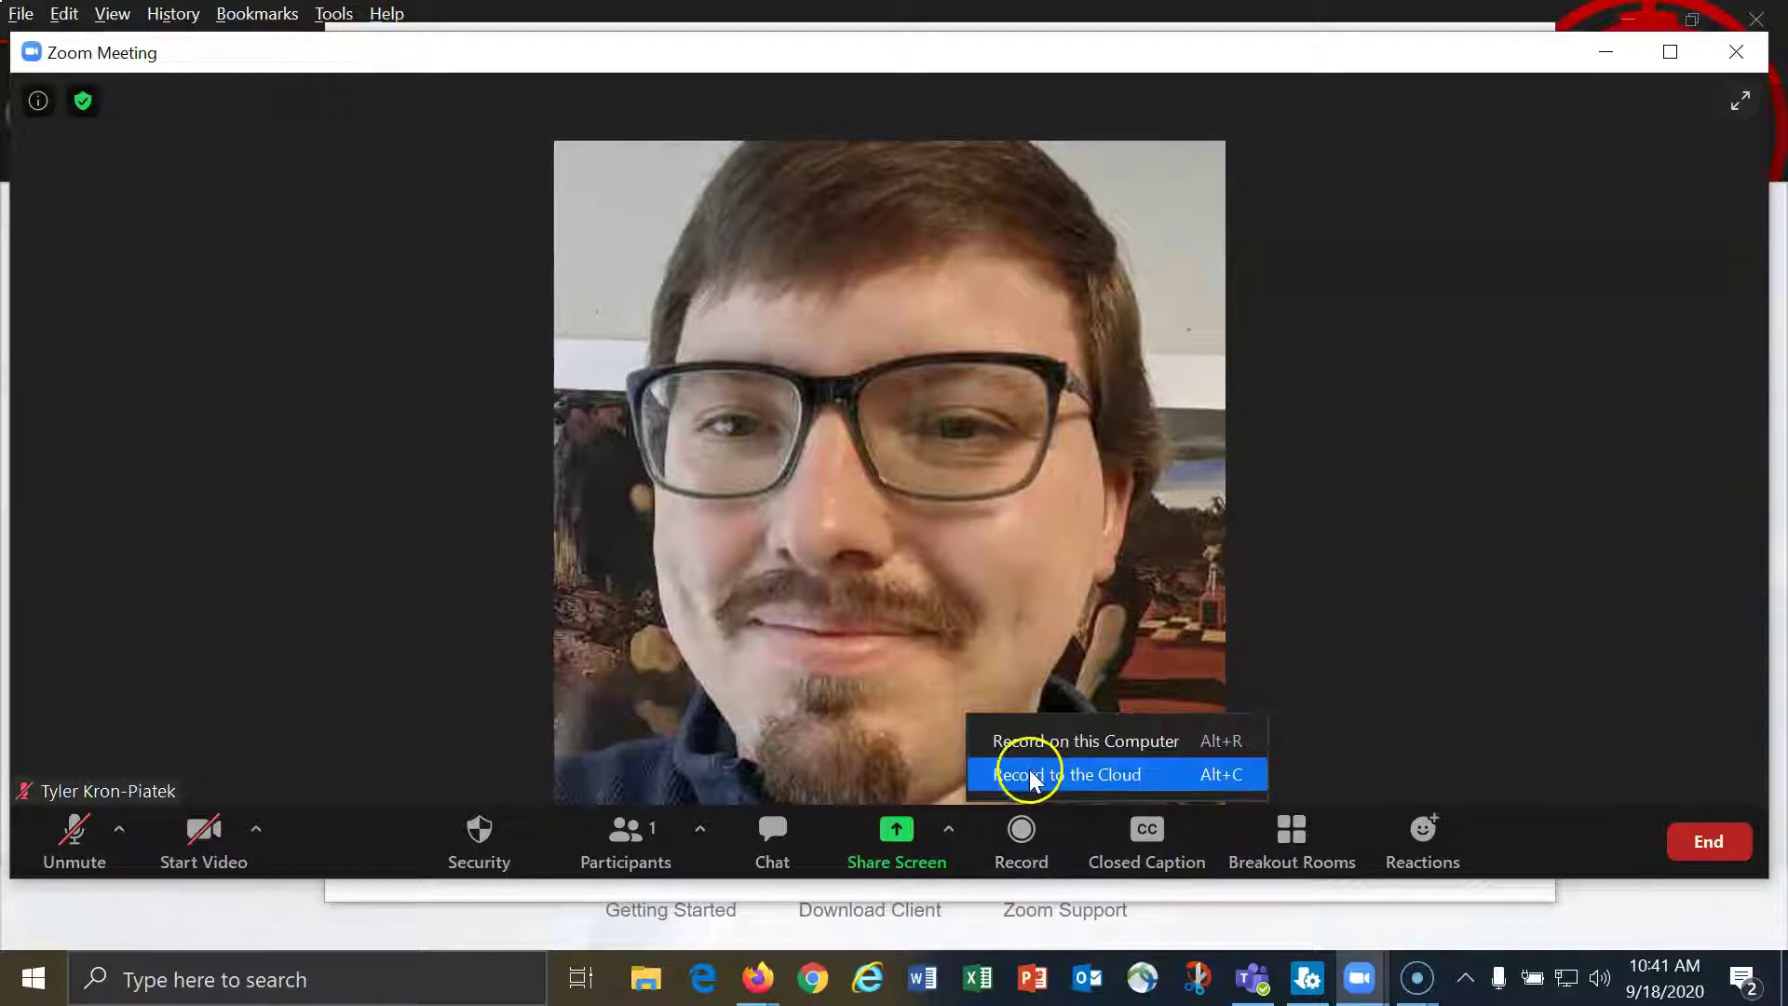
{"action": "left_click", "coordinate": [1395, 624]}
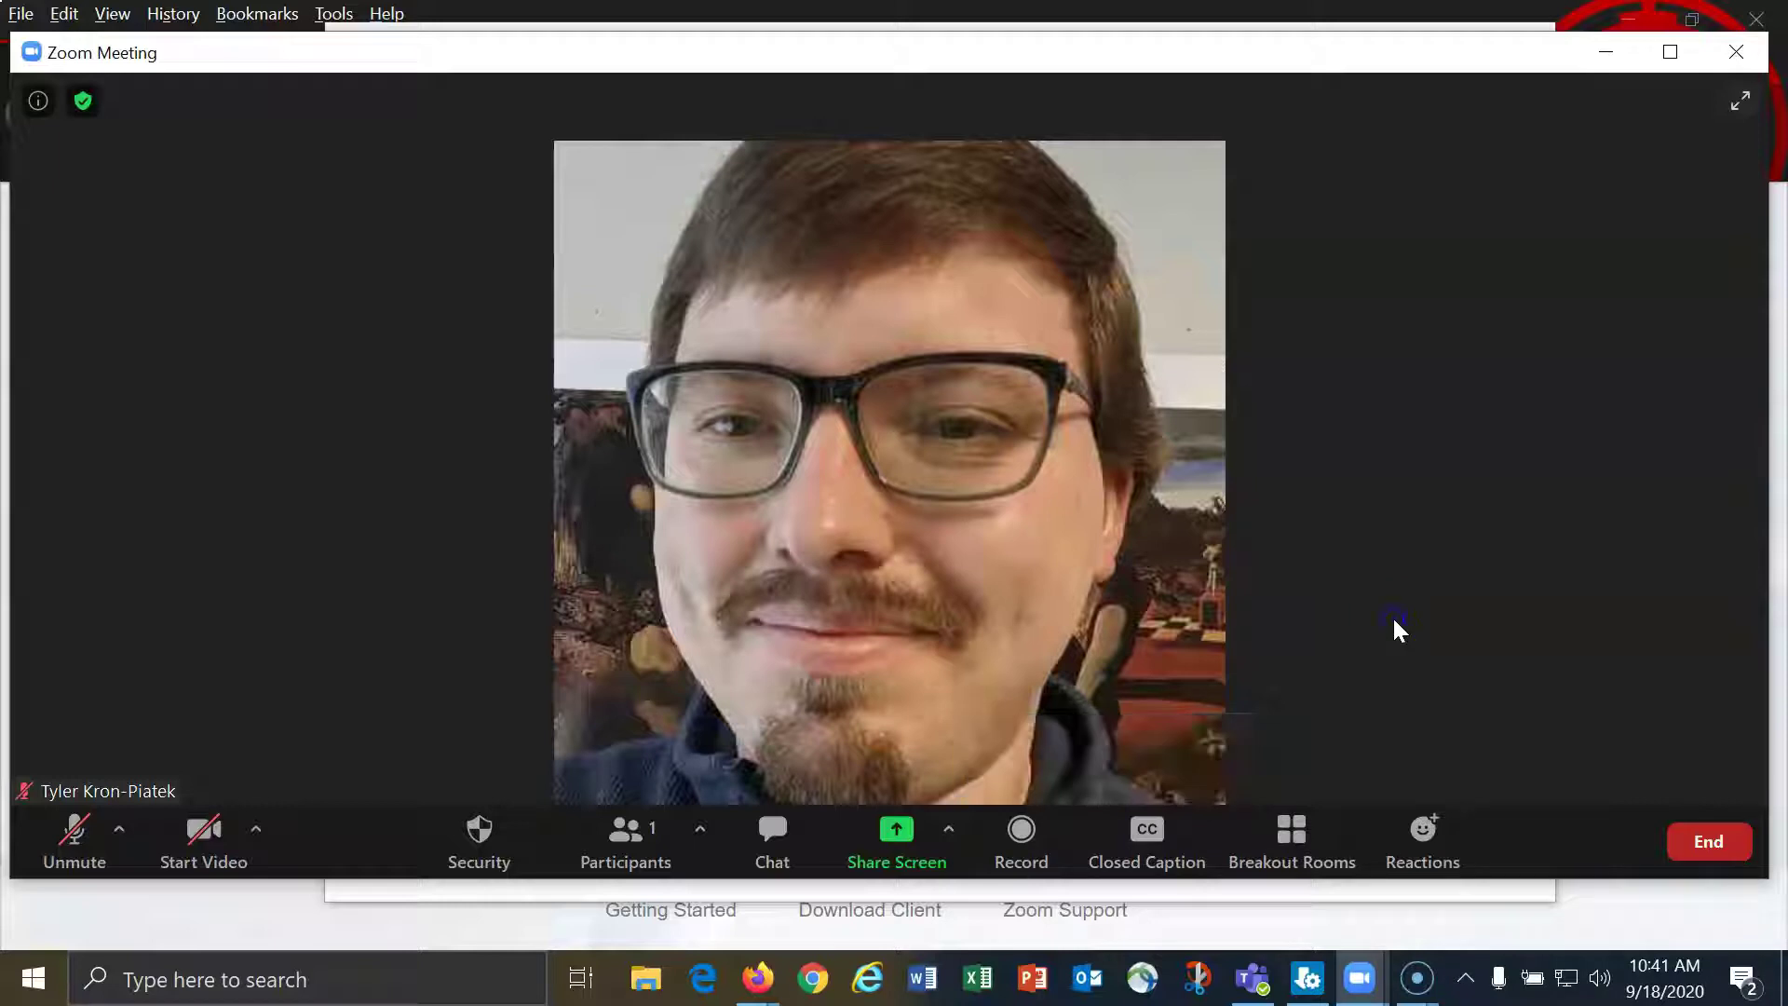
- End the meeting and dismiss the experience survey
{"action": "left_click", "coordinate": [1709, 844]}
{"action": "left_click", "coordinate": [1581, 707]}
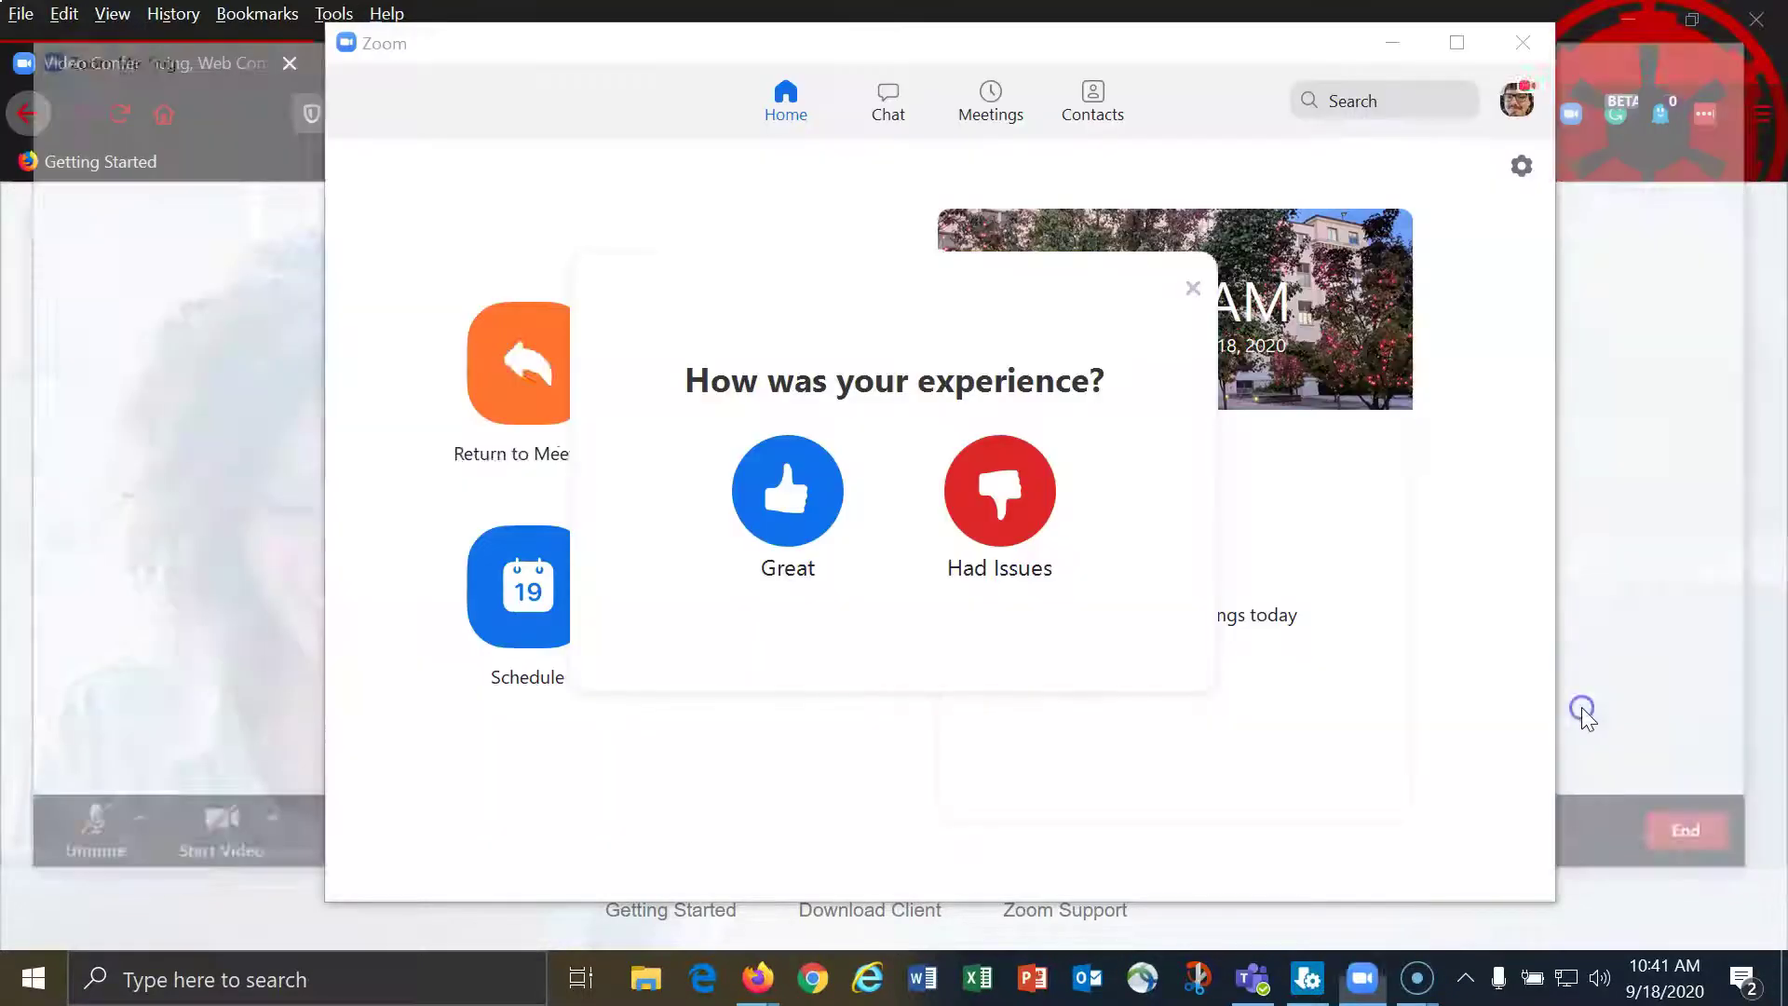
{"action": "left_click", "coordinate": [1185, 294]}
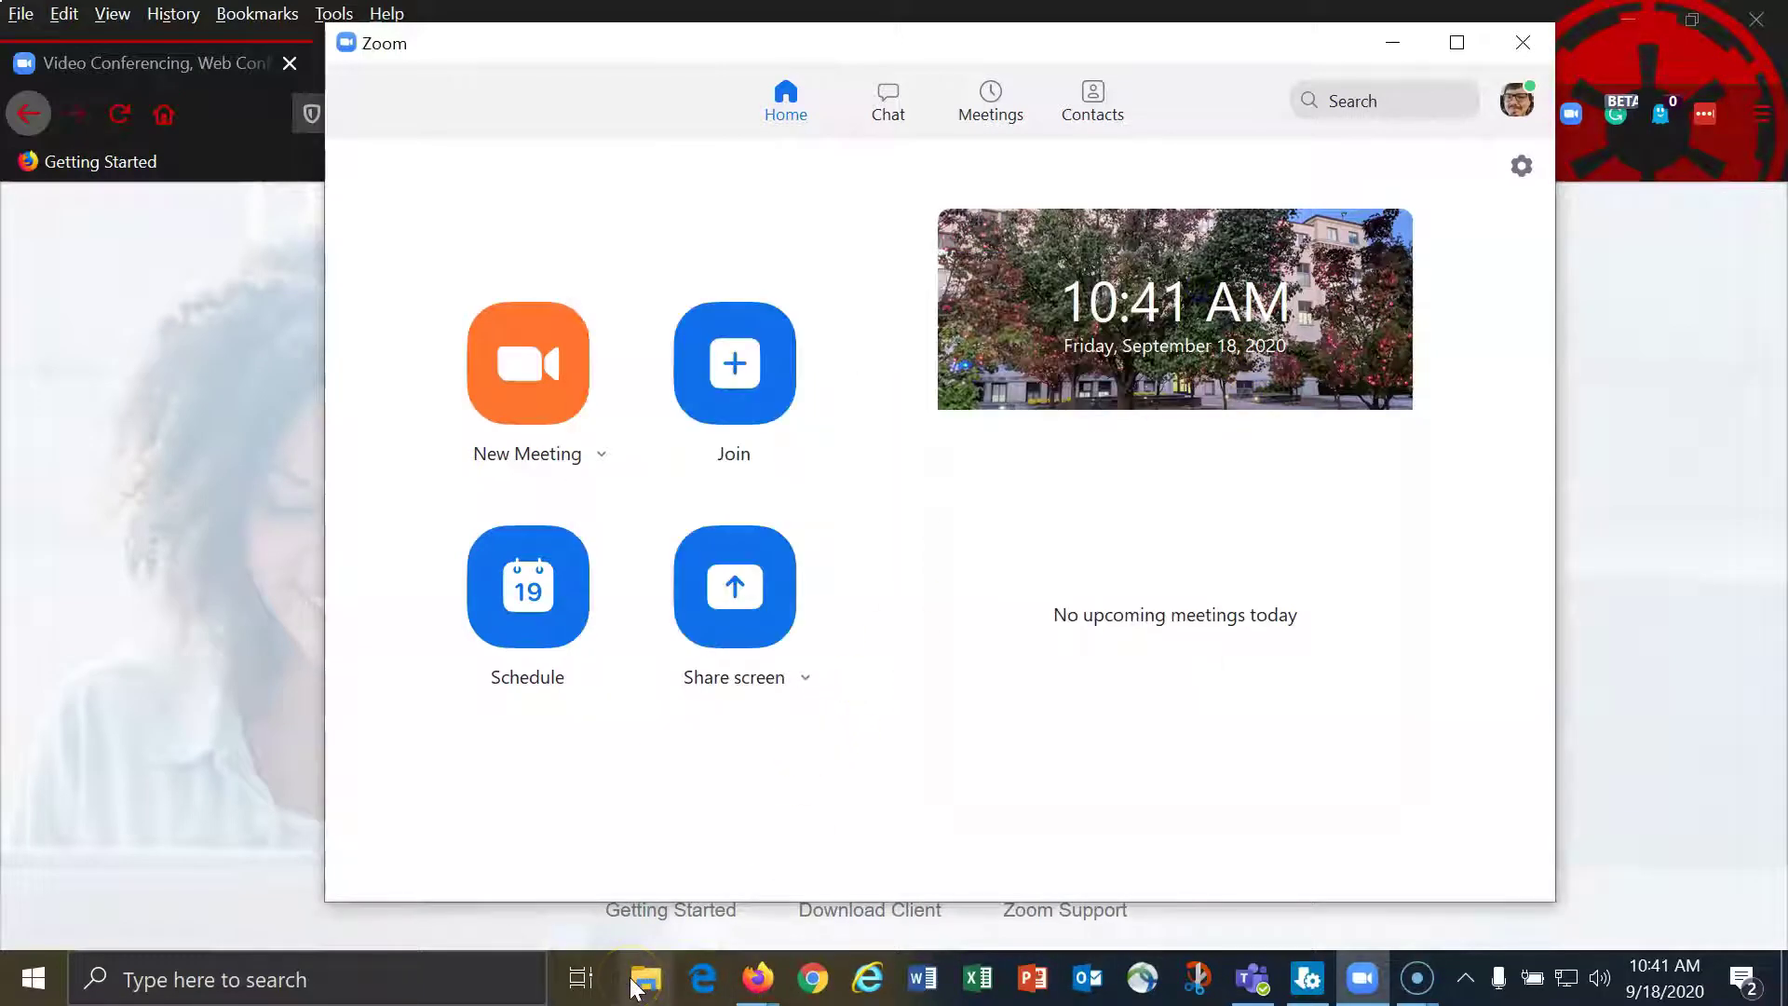
- Minimize the open windows and open the Zoom folder inside Documents in File Explorer
{"action": "left_click", "coordinate": [1628, 20]}
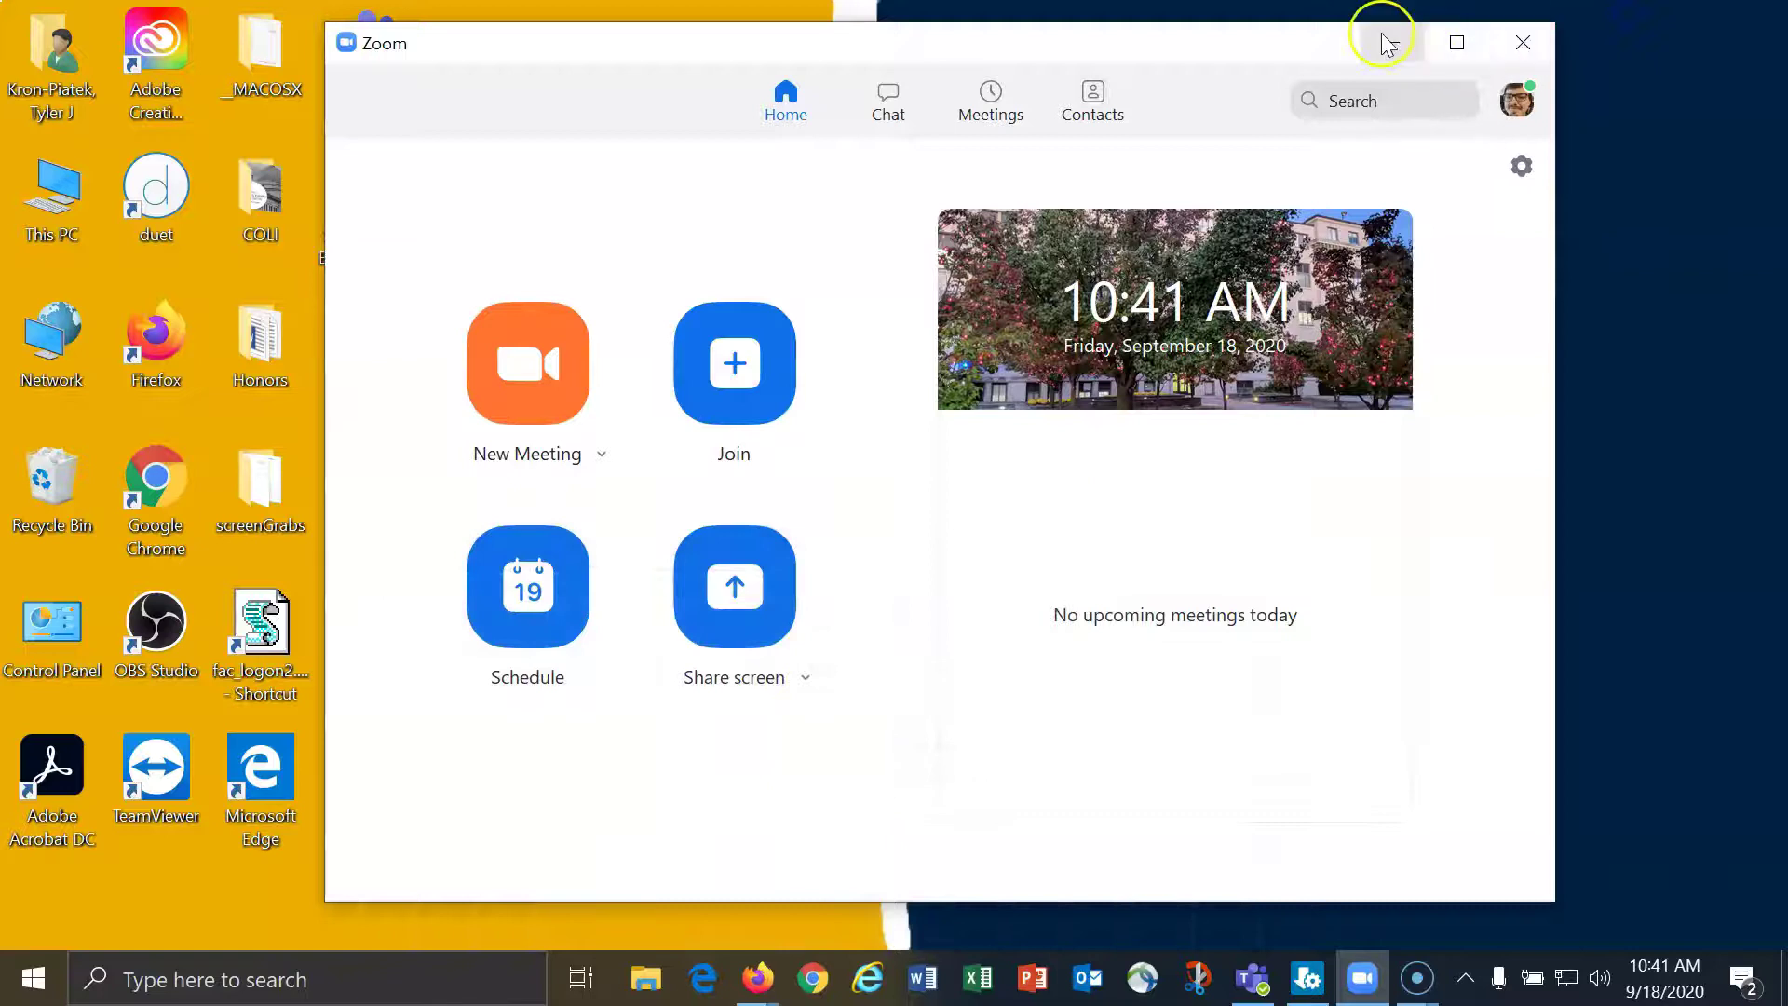
{"action": "left_click", "coordinate": [1386, 41]}
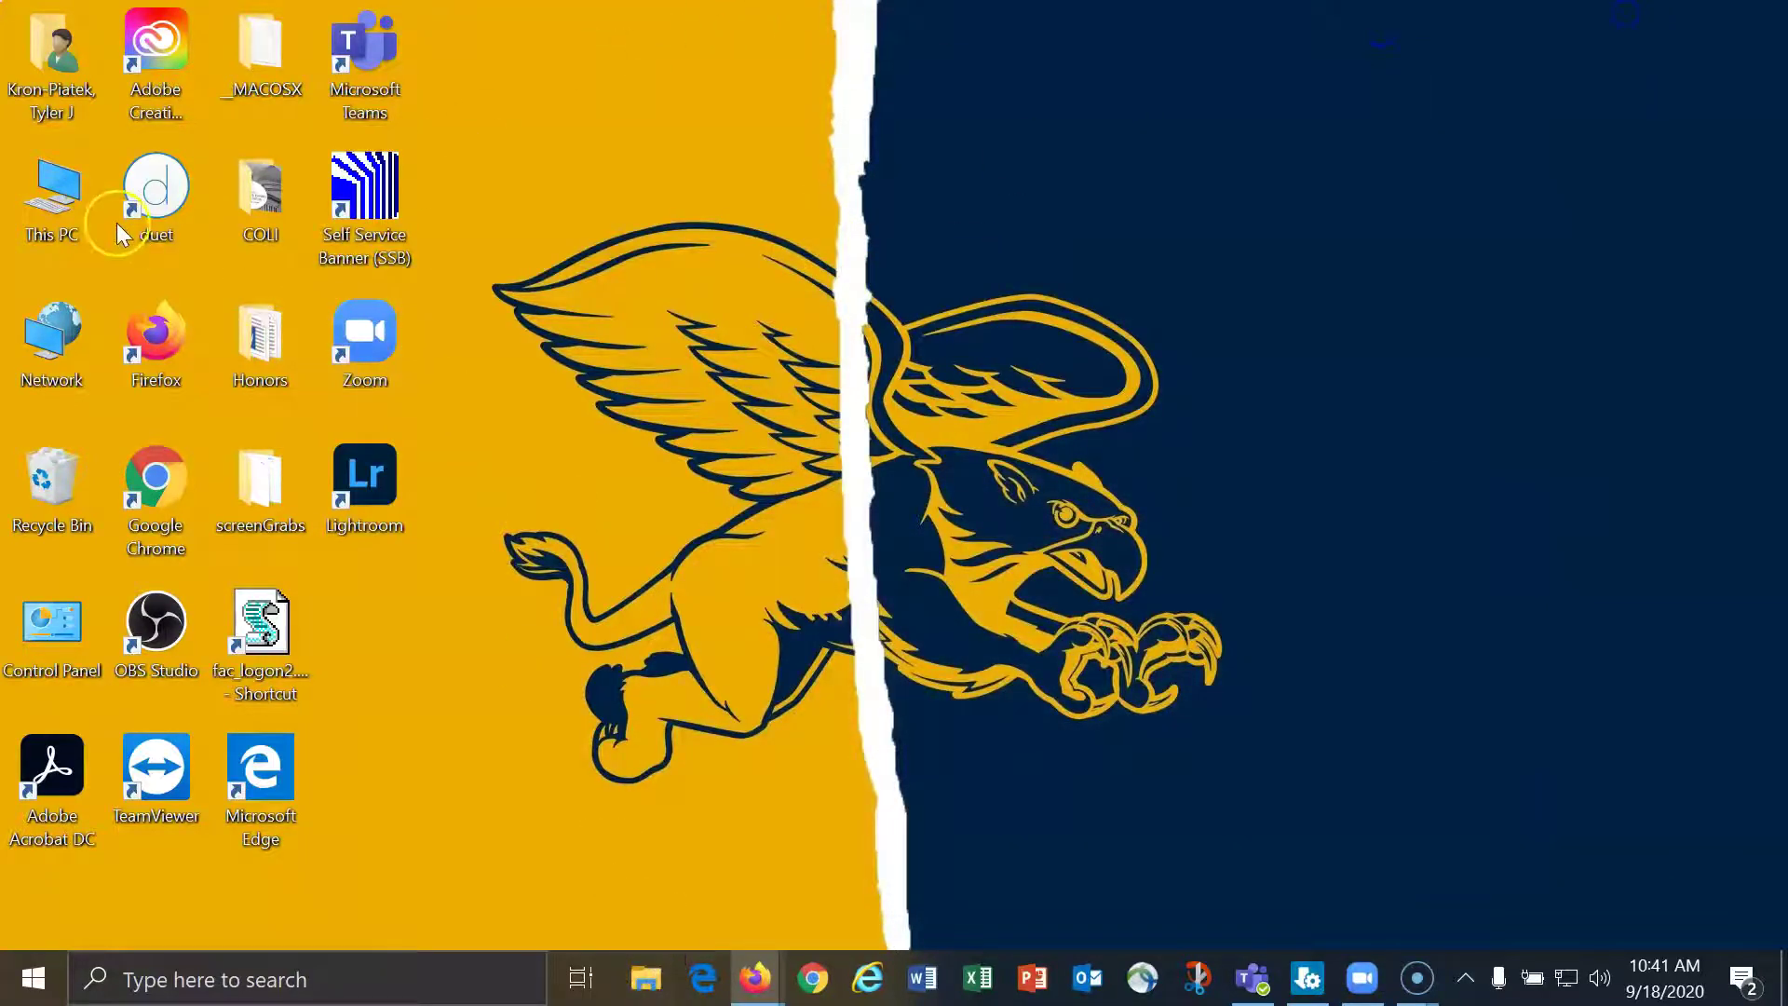
{"action": "left_click", "coordinate": [646, 980]}
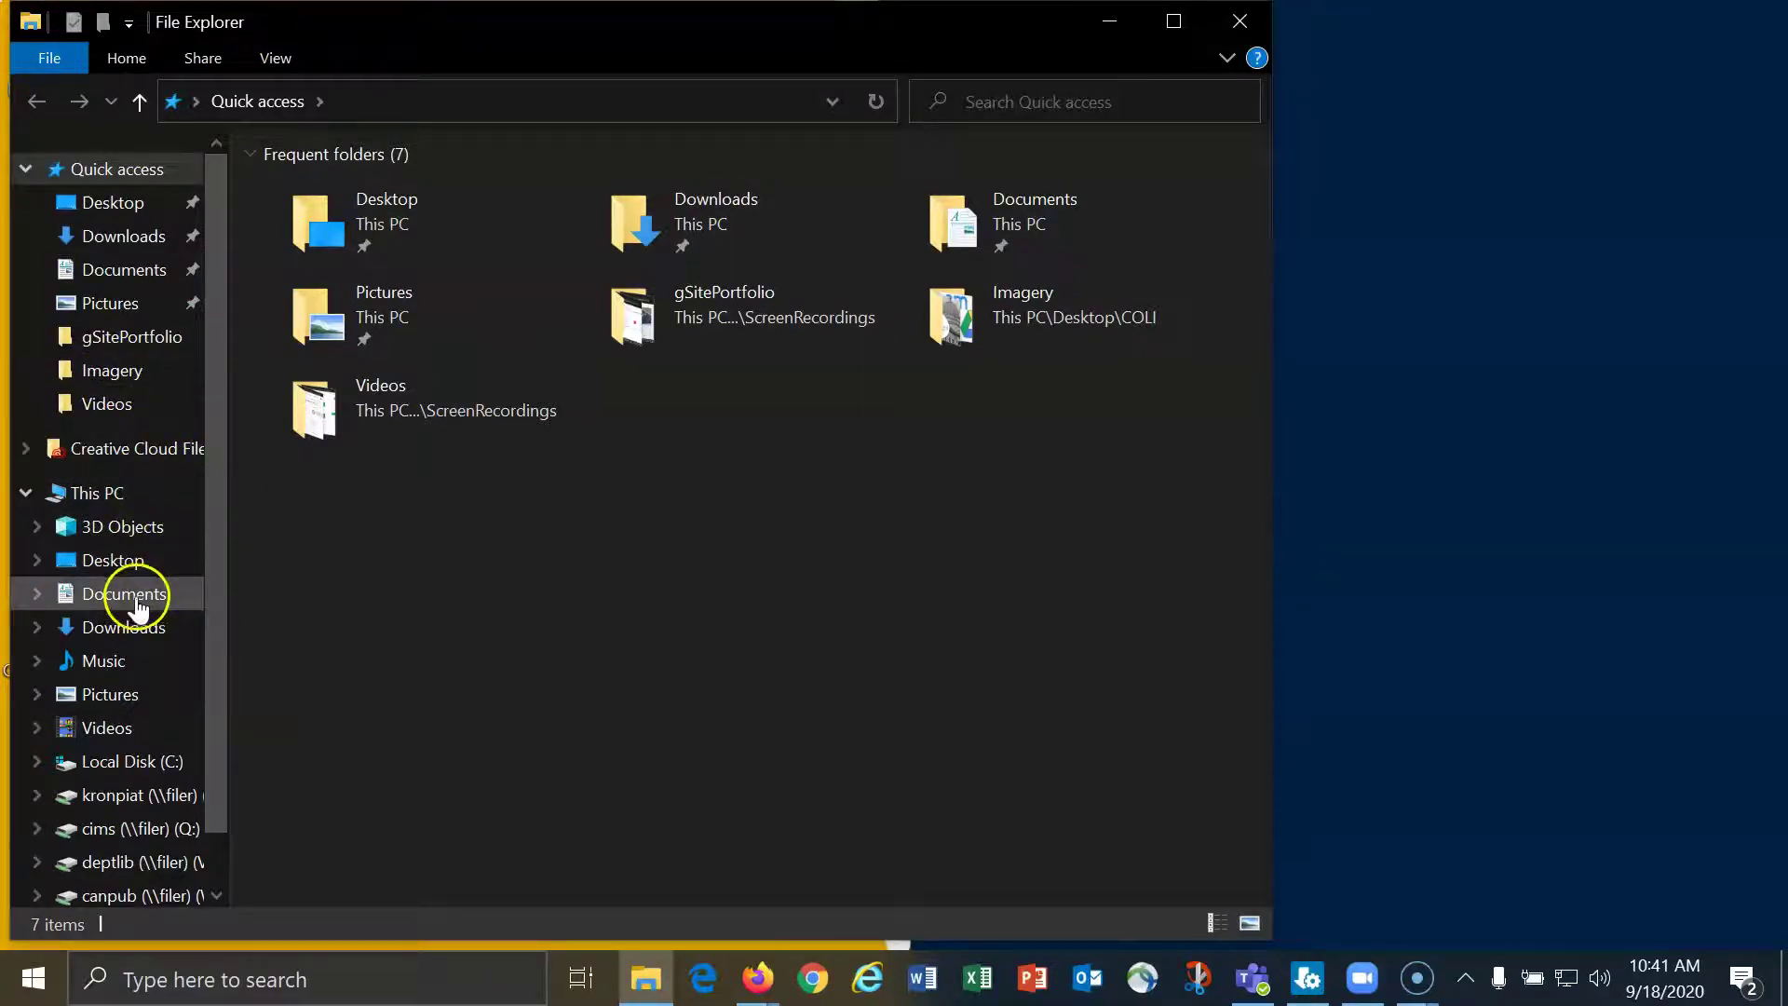
{"action": "left_click", "coordinate": [117, 275]}
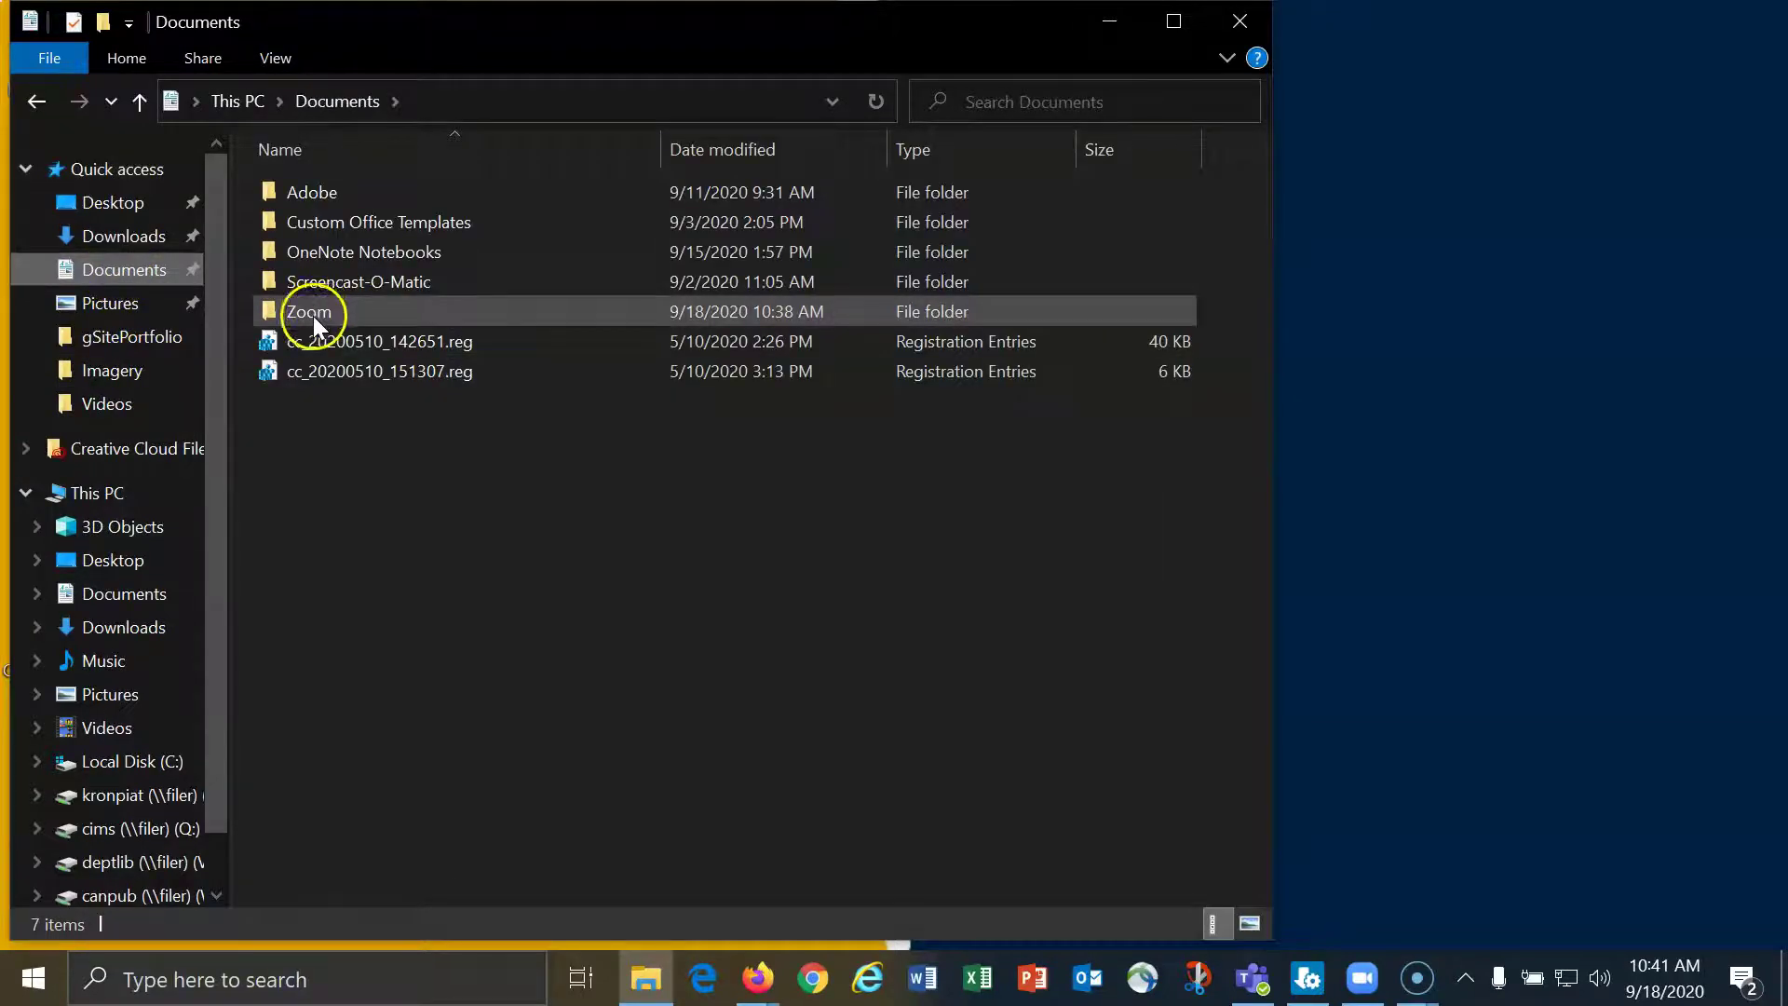
{"action": "double_click", "coordinate": [314, 315]}
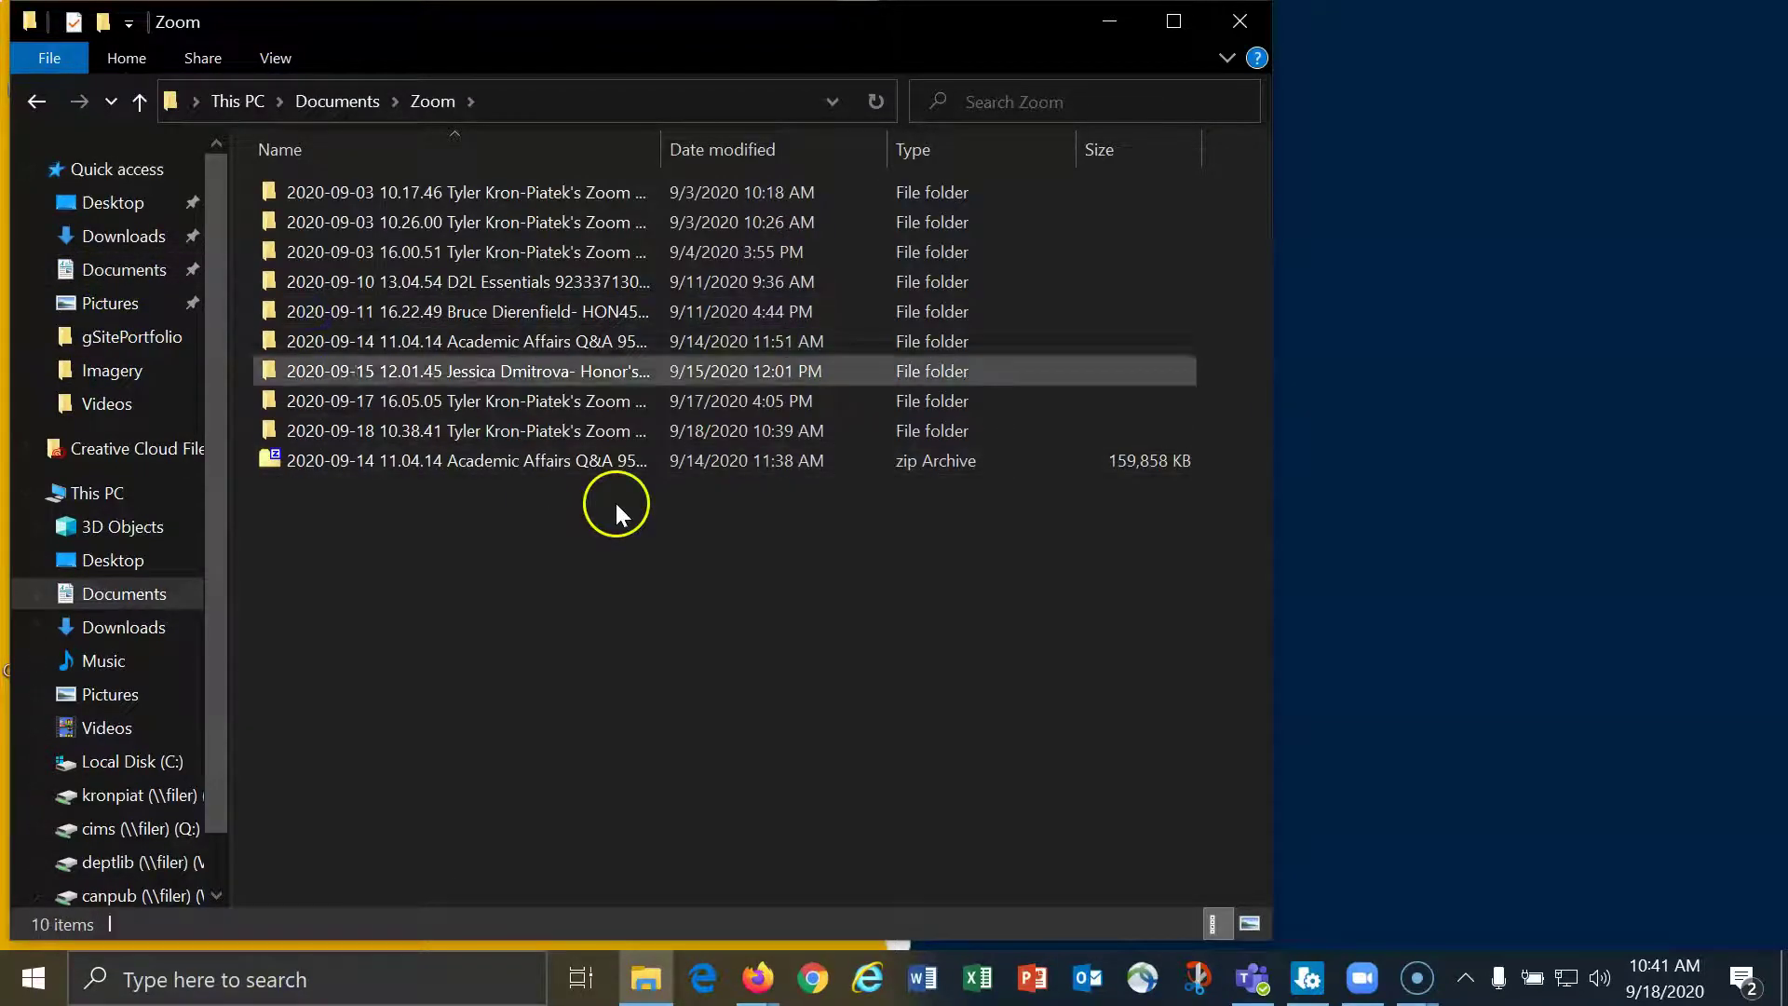
- Inspect the contents of the local recording folder dated 2020-09-18 10.38.41, selecting zoom_0.mp4, and close File Explorer
{"action": "left_click", "coordinate": [378, 193]}
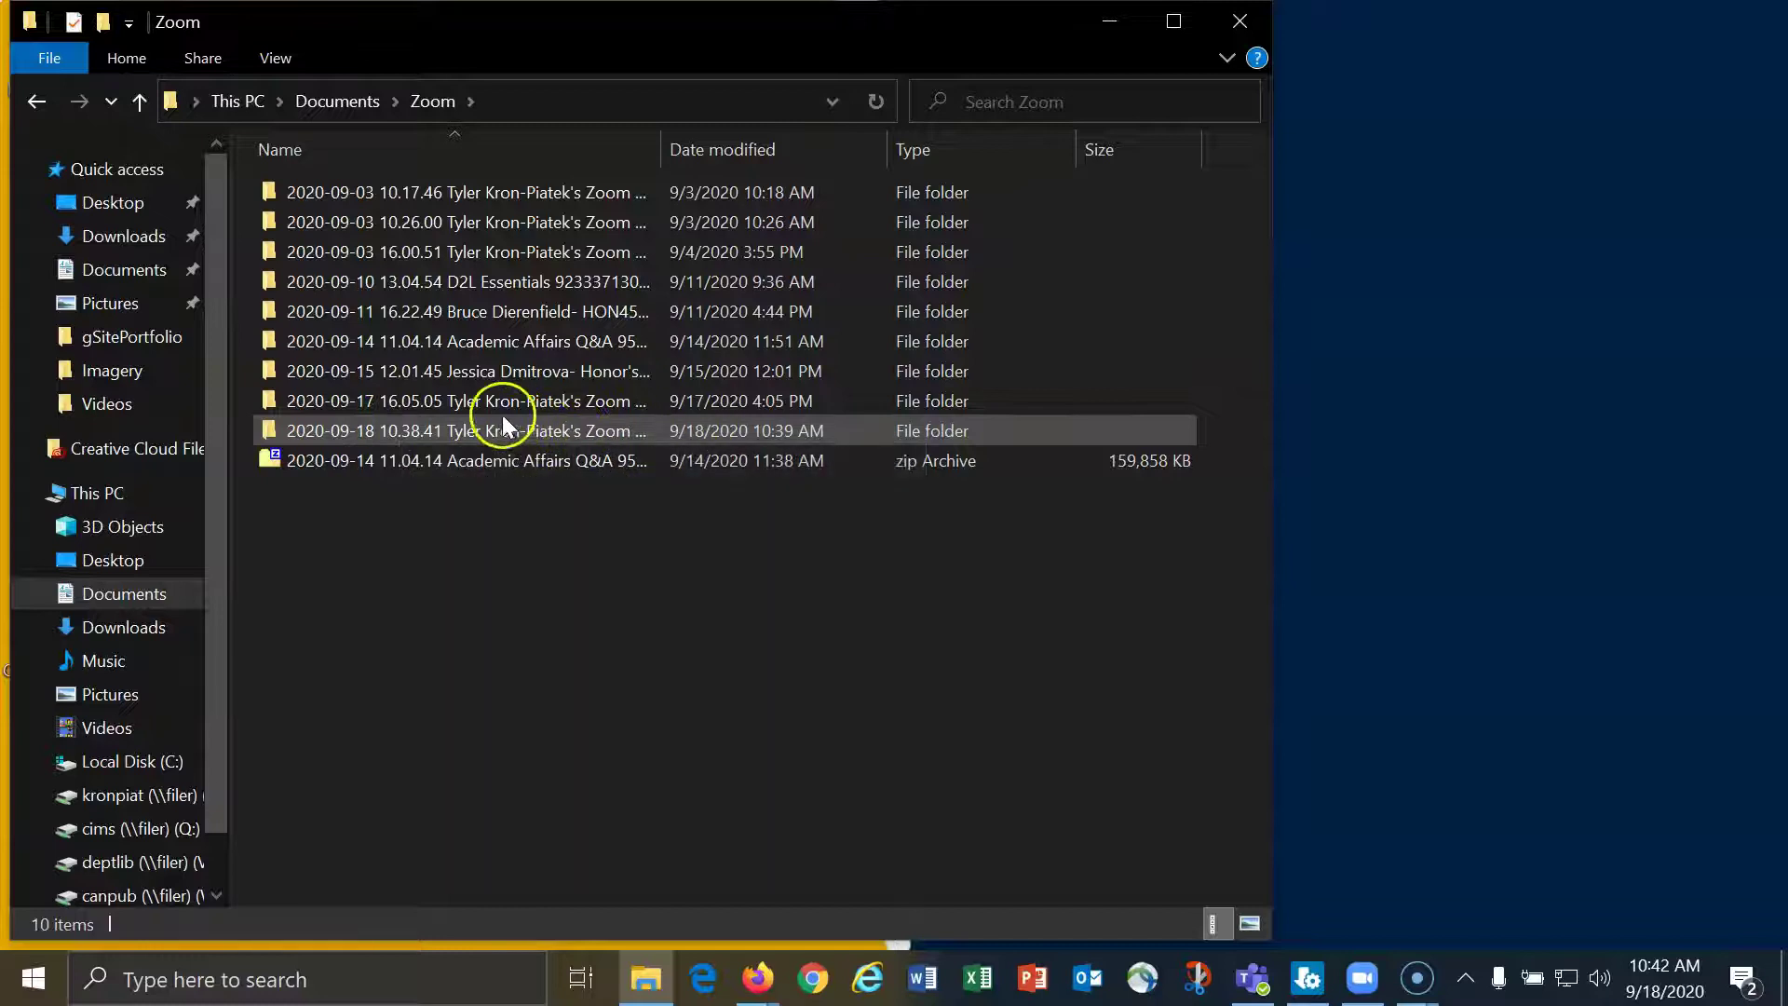
{"action": "left_click", "coordinate": [387, 430]}
{"action": "double_click", "coordinate": [387, 430]}
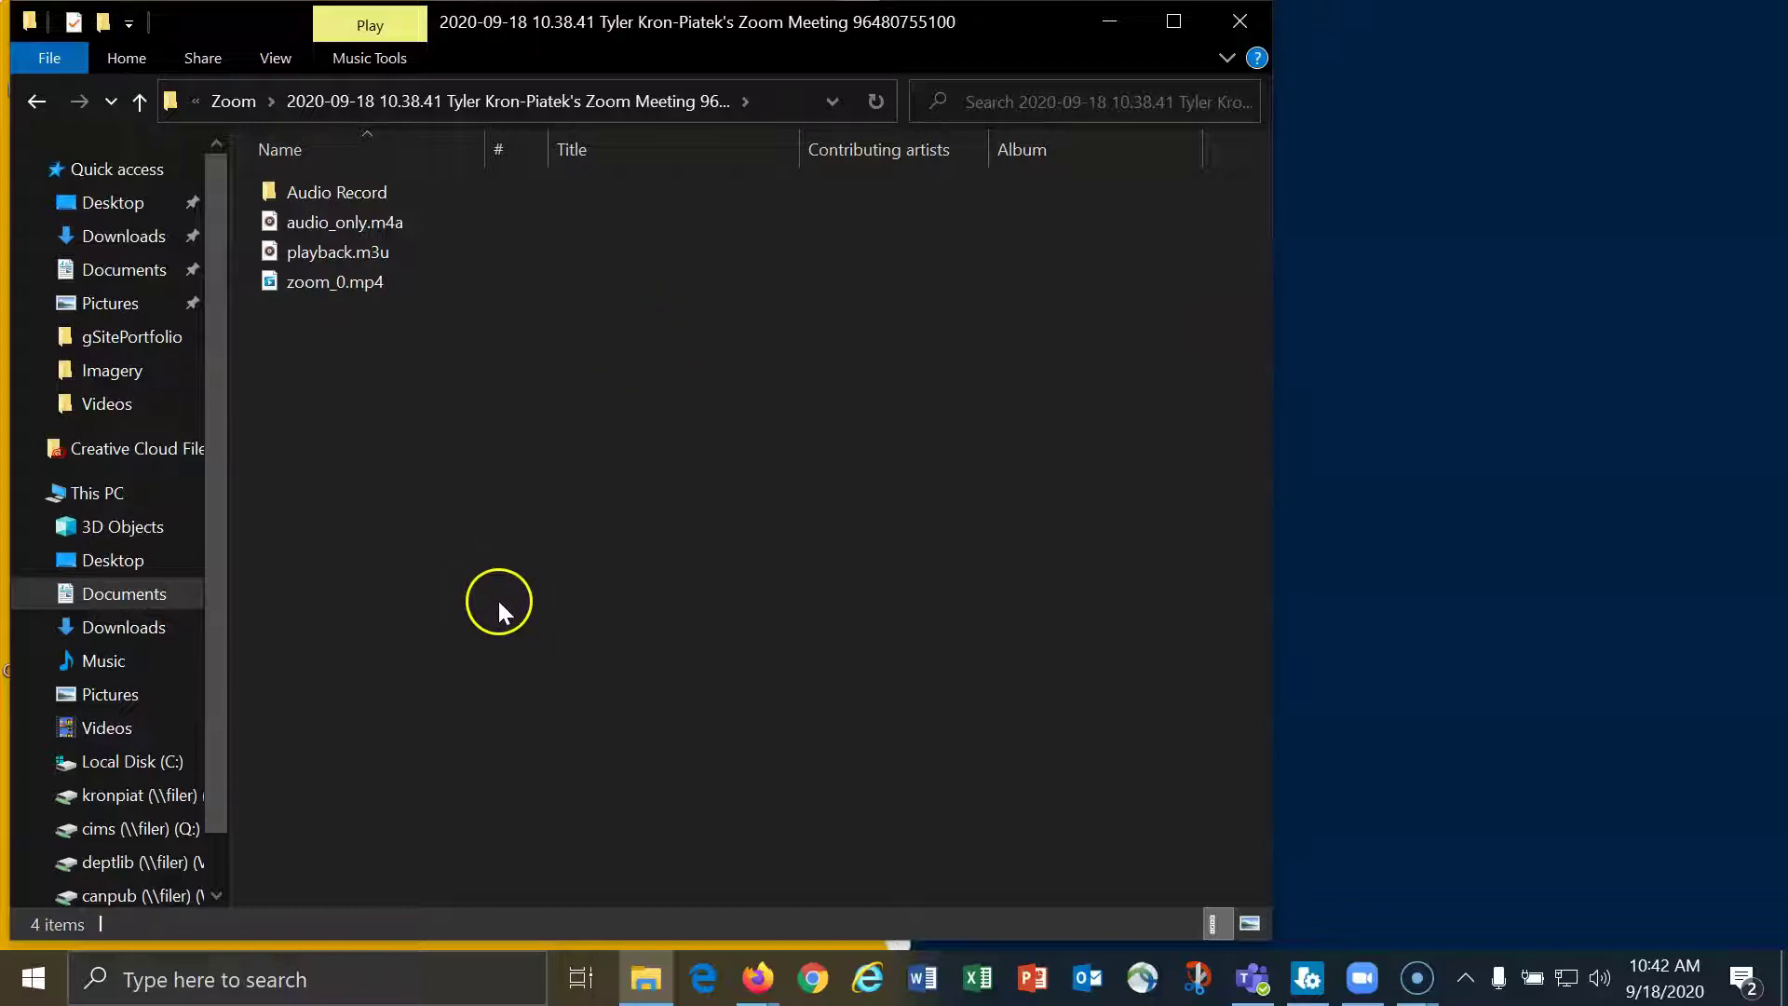
{"action": "left_click", "coordinate": [343, 296]}
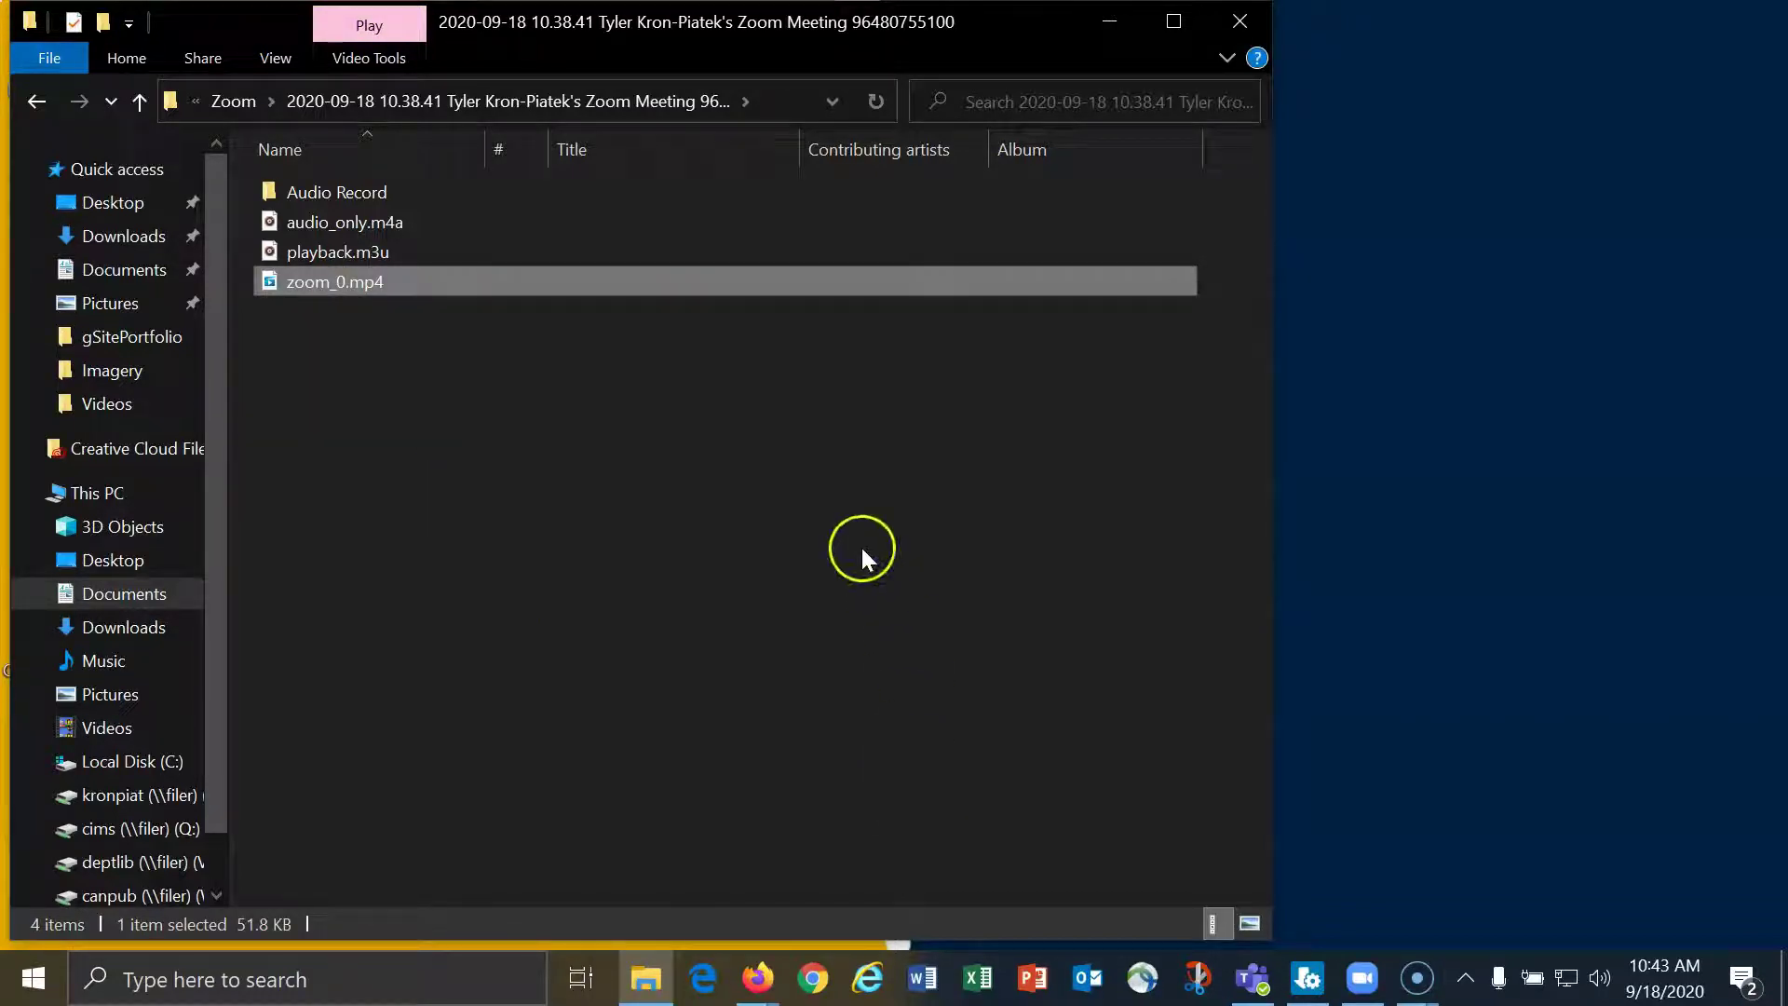
{"action": "left_click", "coordinate": [1262, 19]}
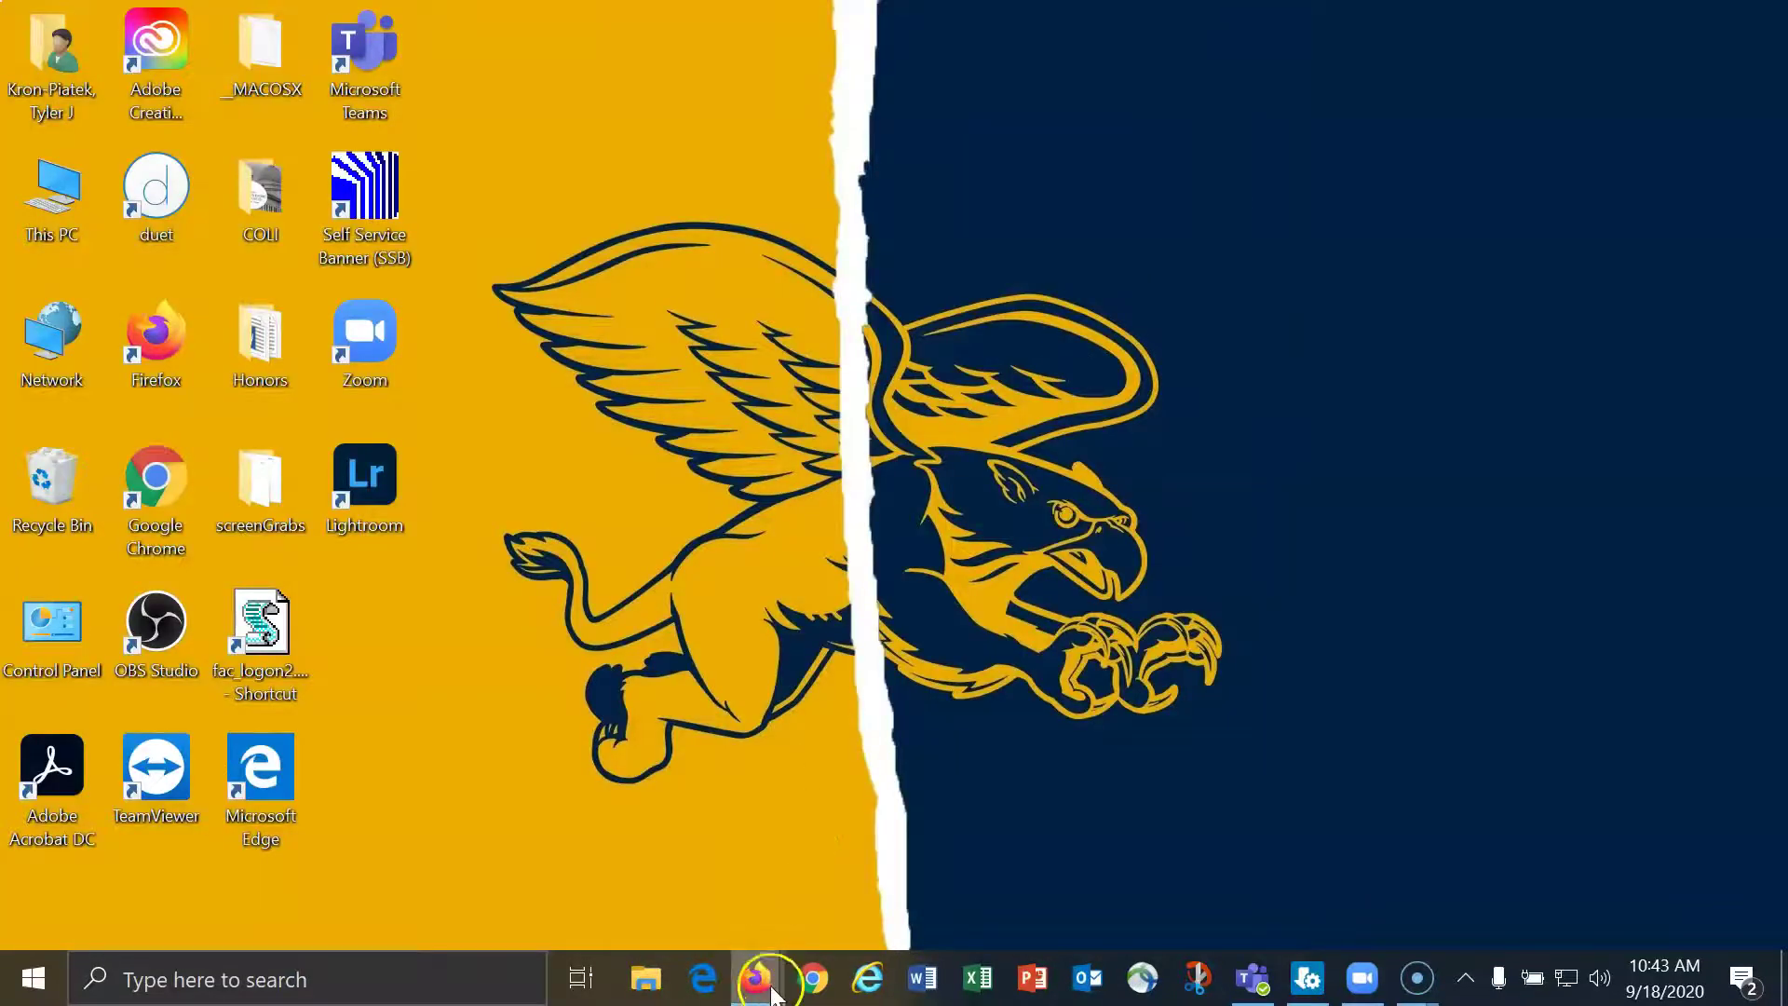
- Switch to Firefox, sign in at canisius.zoom.us and open the Recordings page
{"action": "left_click", "coordinate": [1645, 870]}
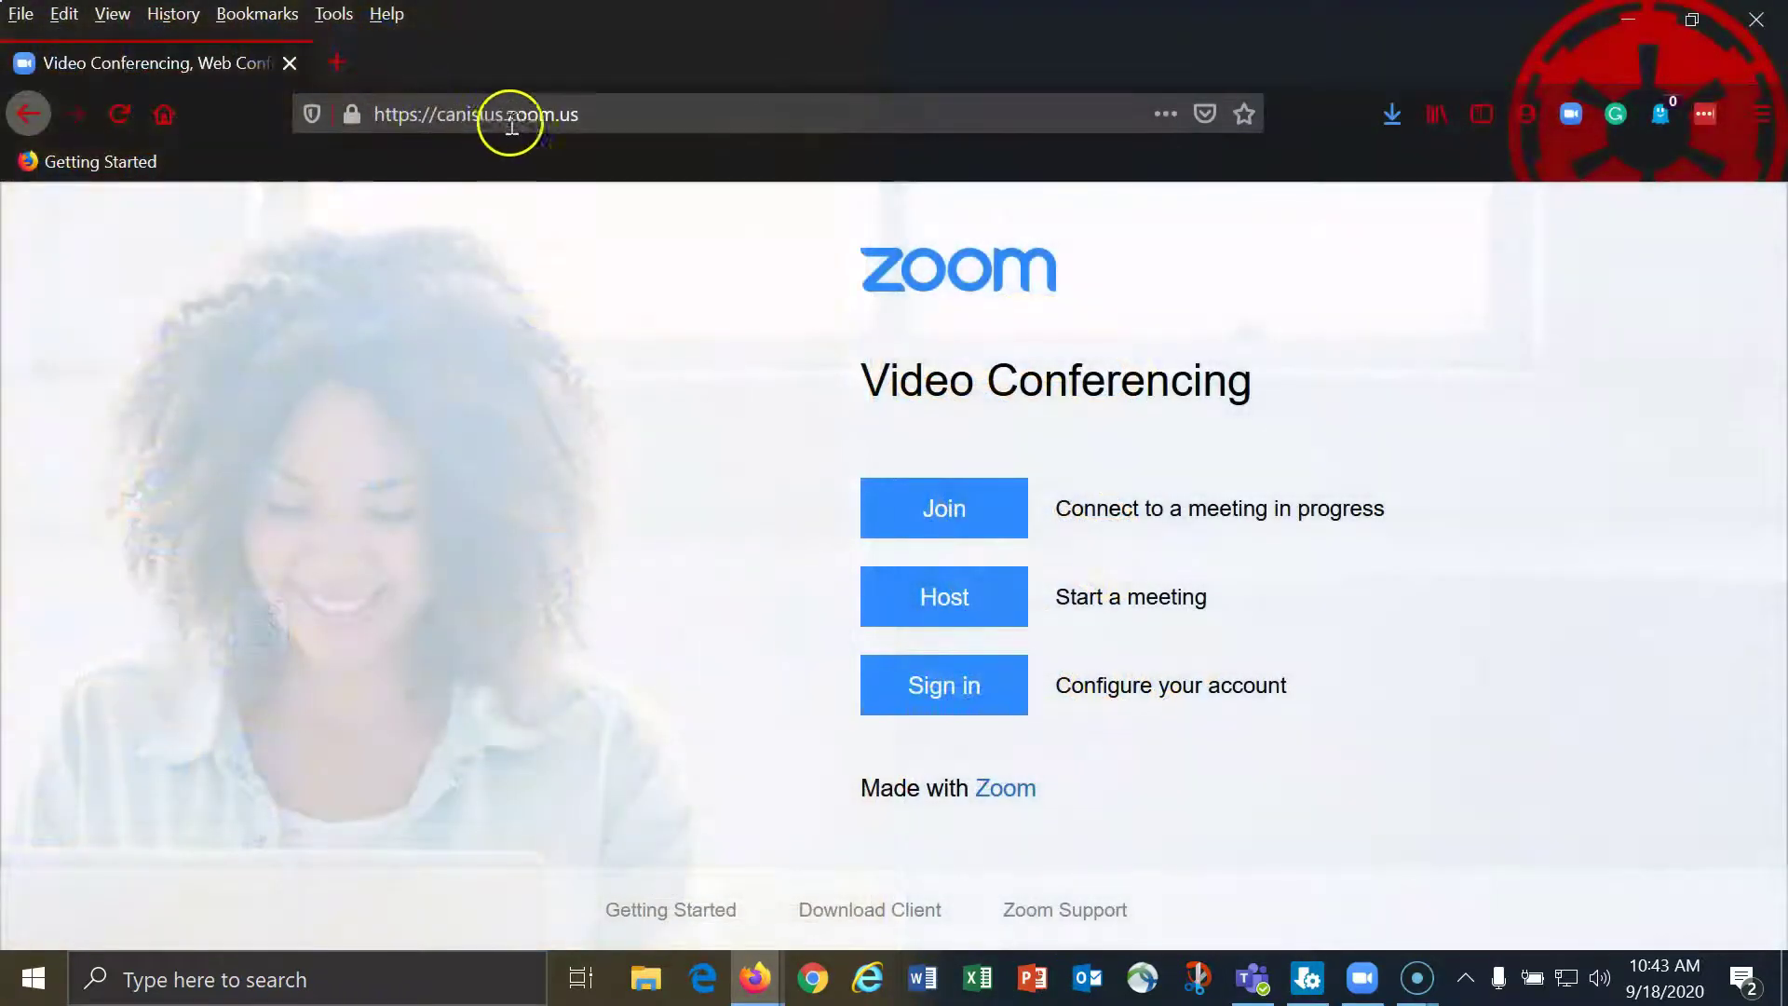
{"action": "left_click", "coordinate": [945, 708]}
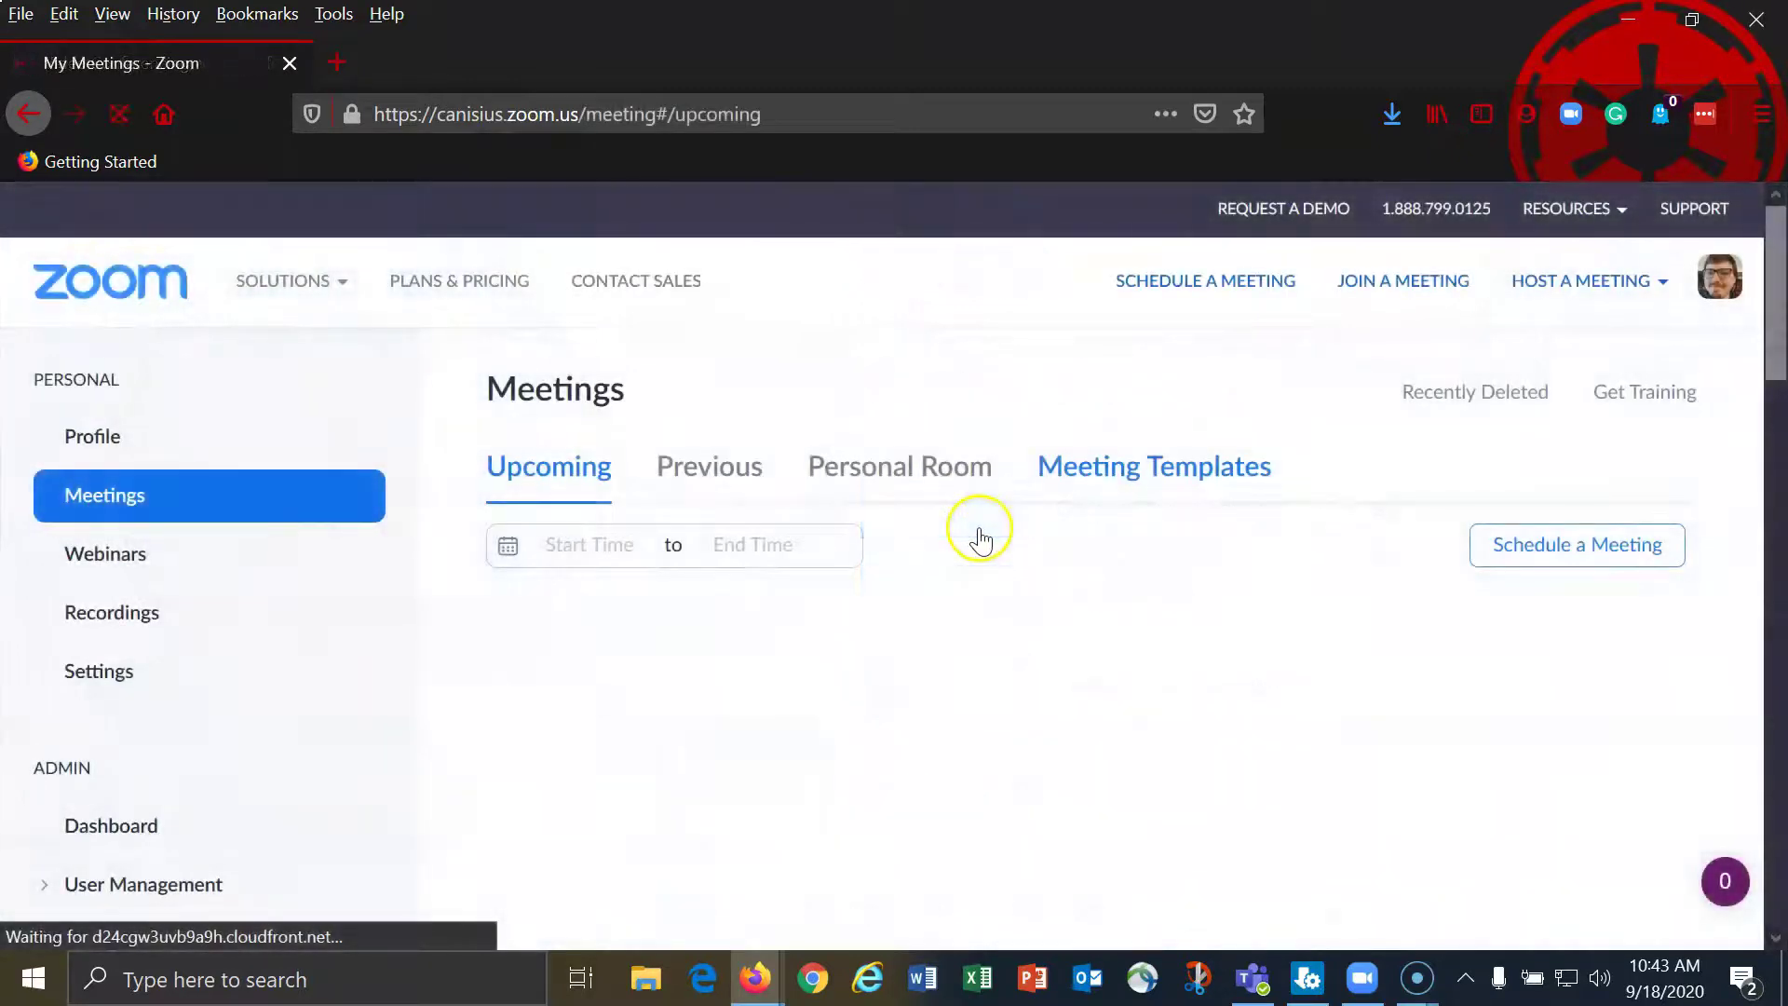
{"action": "left_click", "coordinate": [140, 619]}
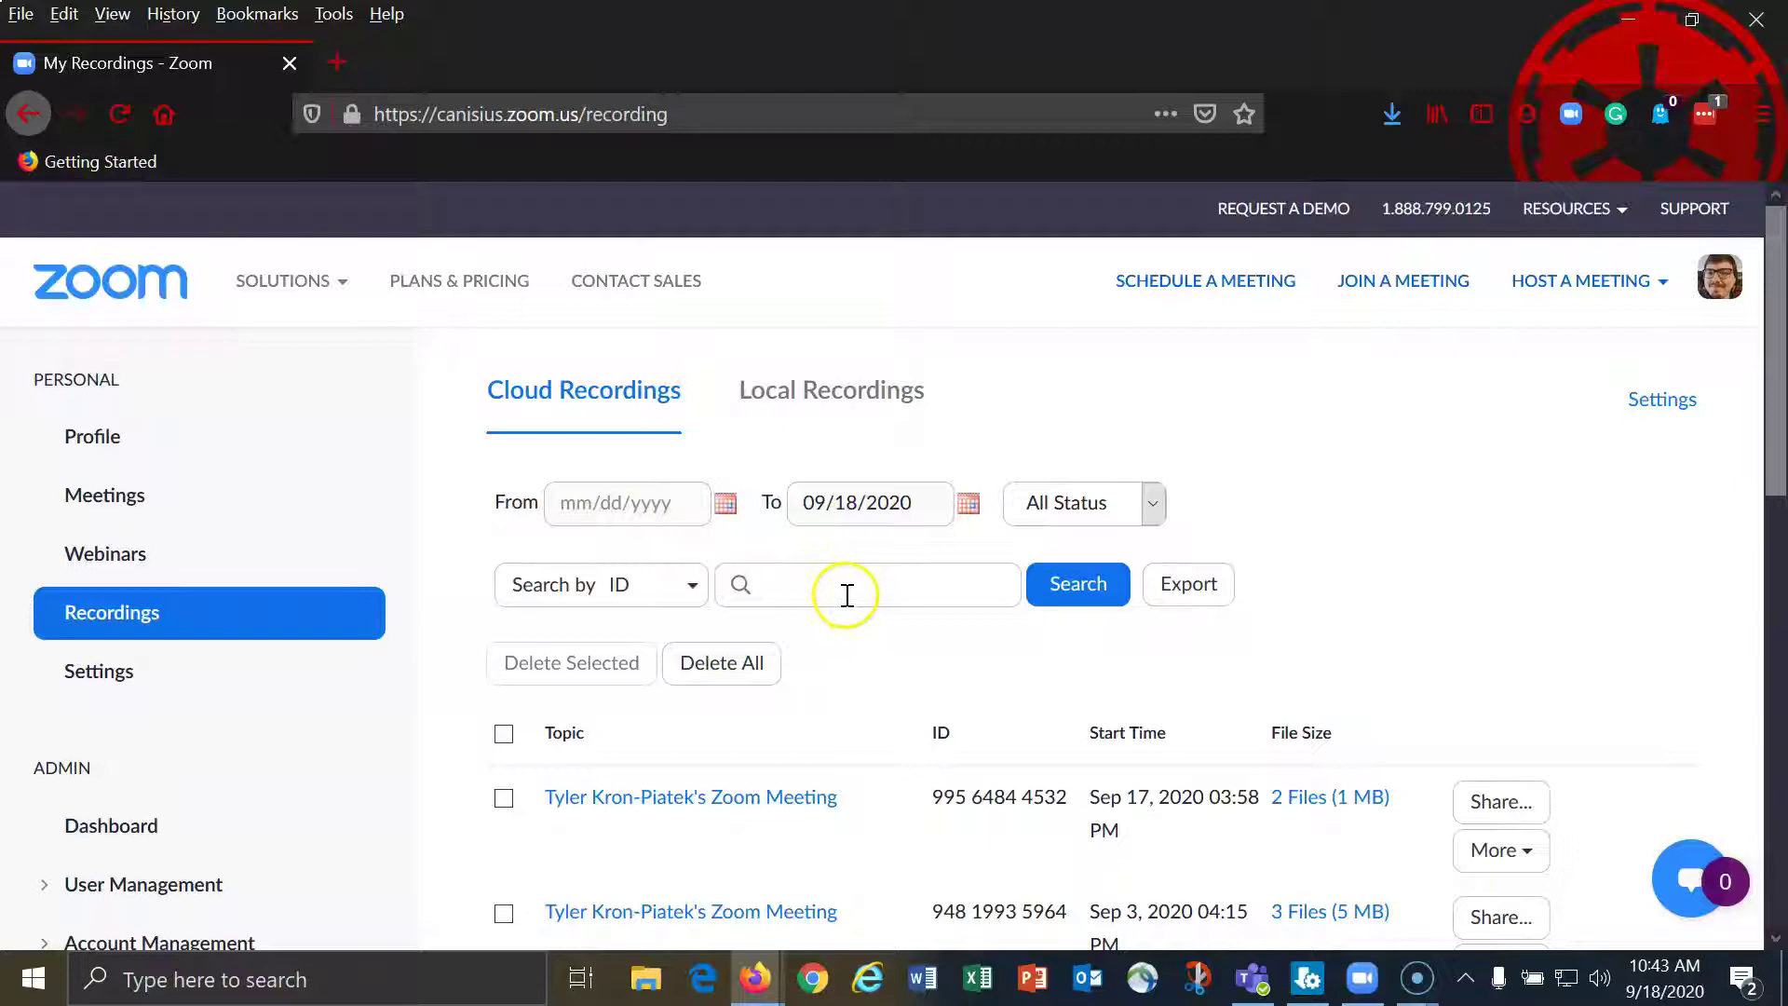
- Examine the cloud recordings list, including the search criteria choices and the additional actions for the Sep 17, 2020 recording
{"action": "left_click", "coordinate": [671, 596]}
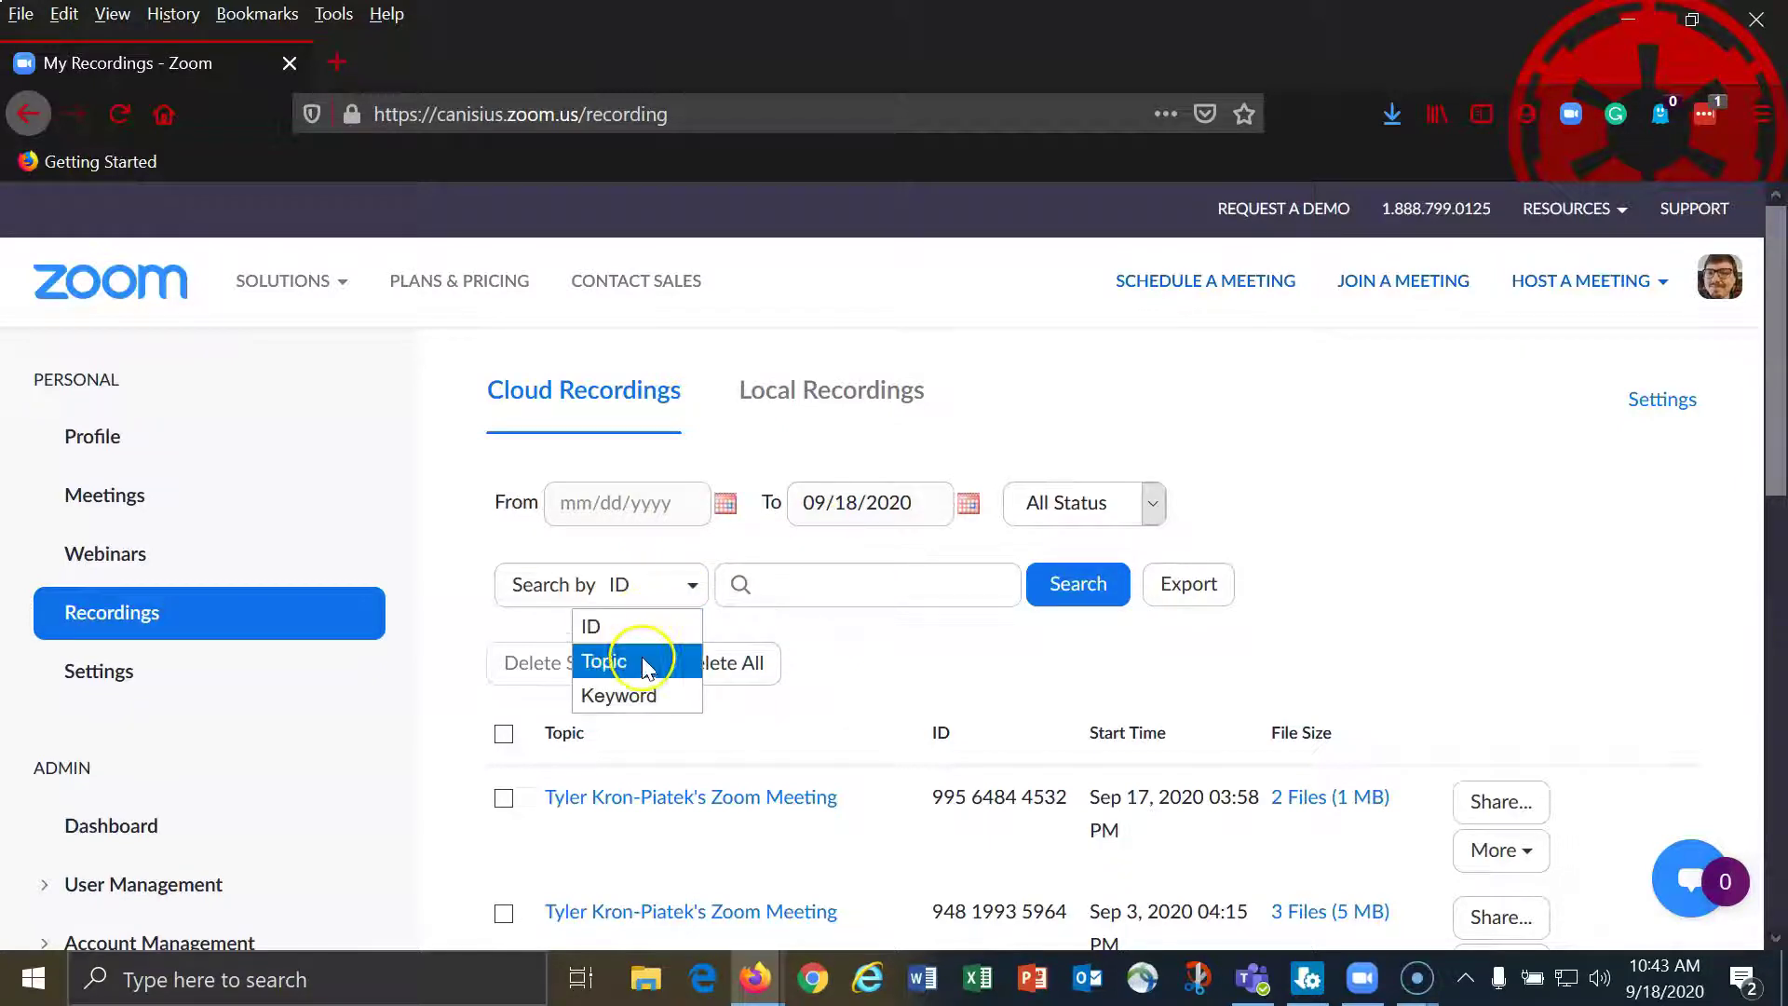
{"action": "left_click", "coordinate": [950, 694]}
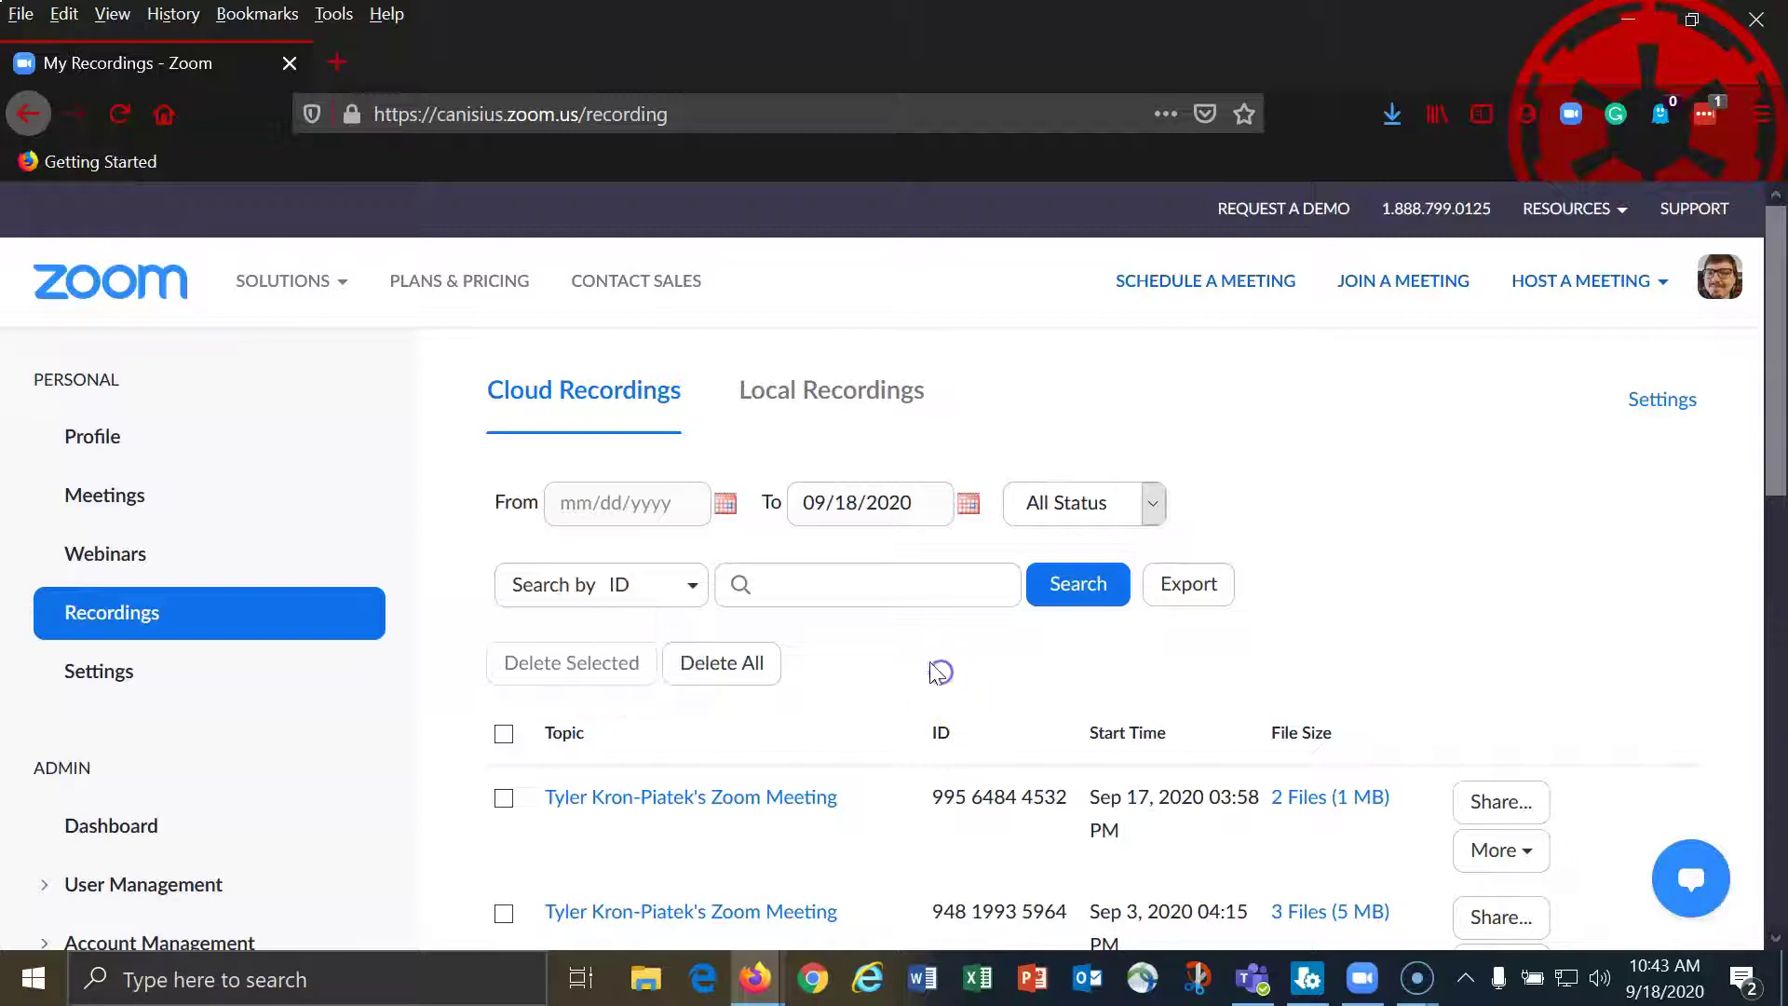
{"action": "scroll", "coordinate": [887, 639], "scroll_direction": "down", "scroll_amount": 4}
{"action": "scroll", "coordinate": [885, 649], "scroll_direction": "up", "scroll_amount": 1}
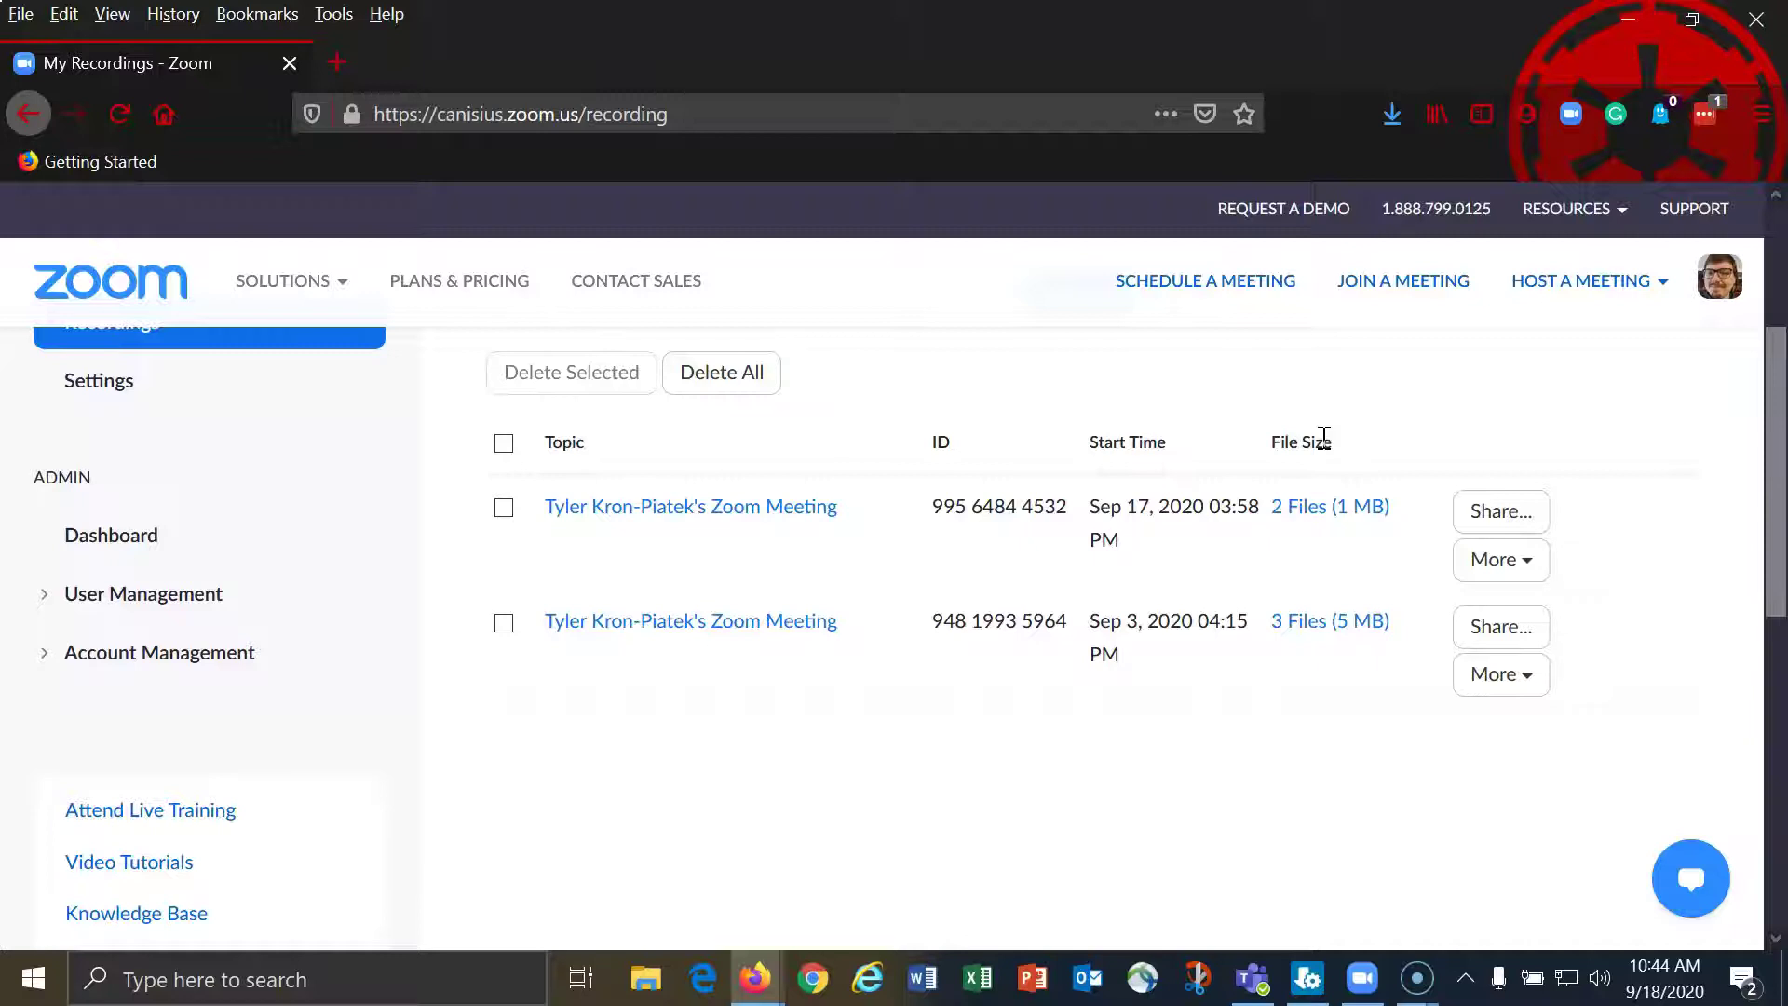
{"action": "left_click", "coordinate": [1521, 380]}
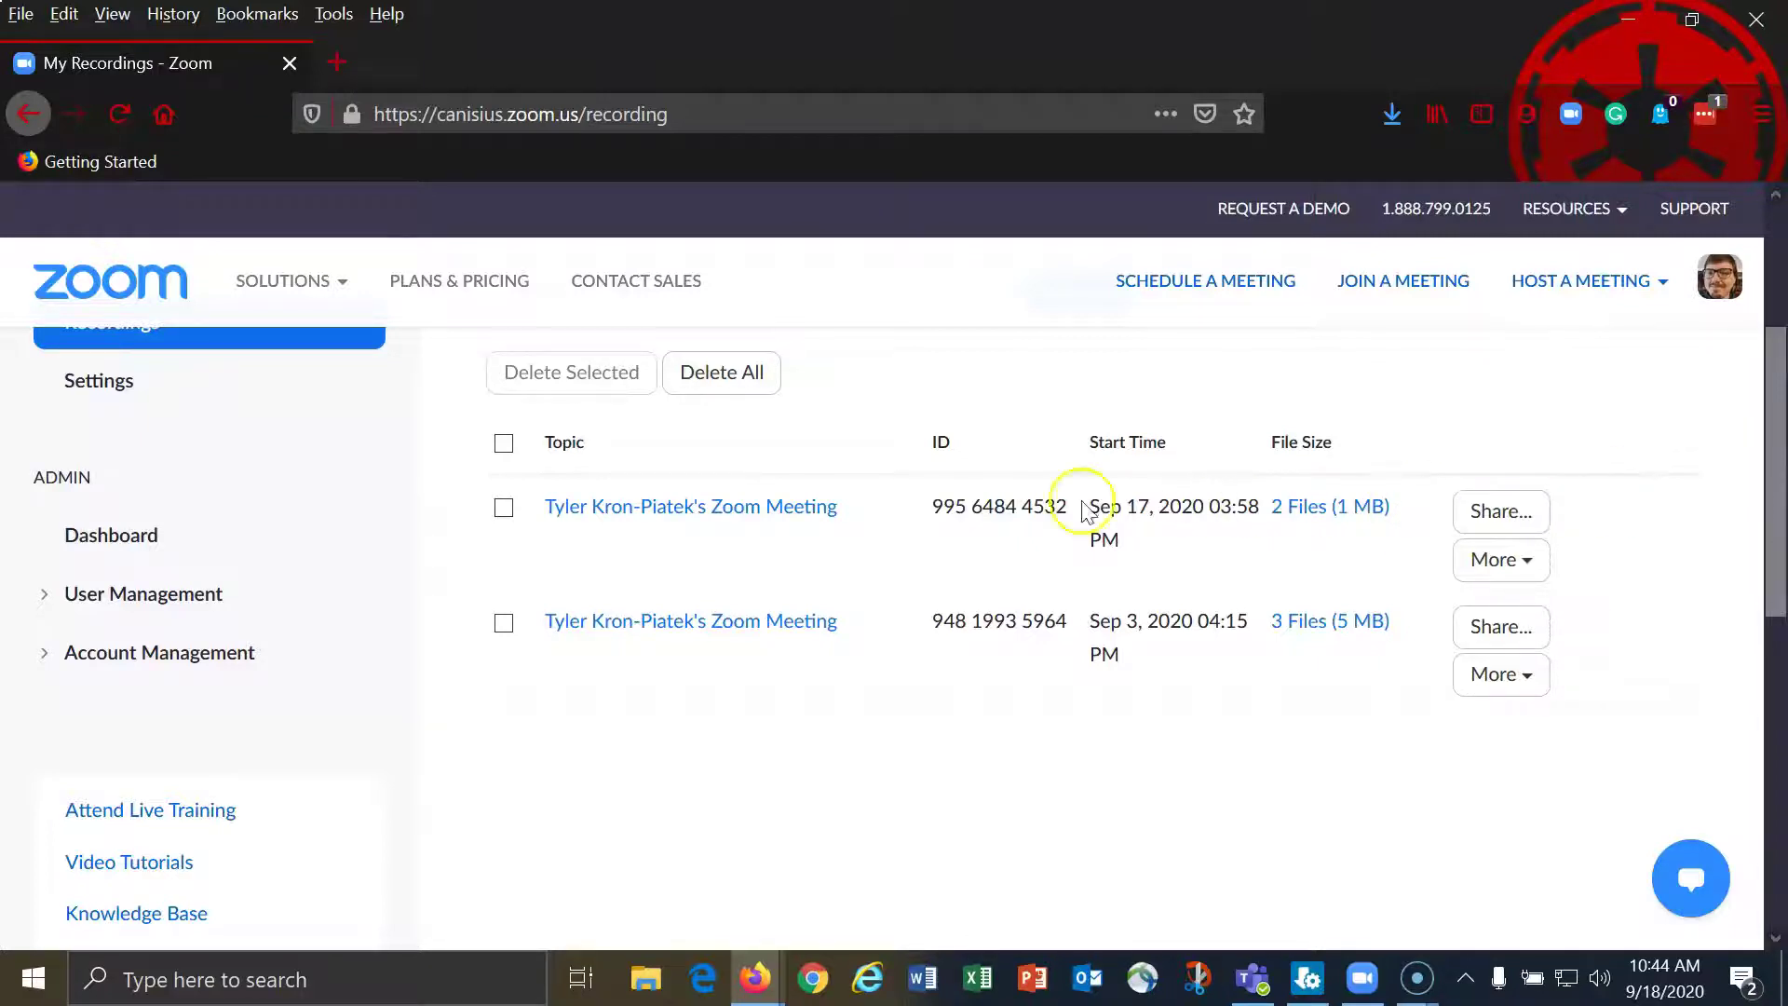
{"action": "left_click", "coordinate": [1518, 570]}
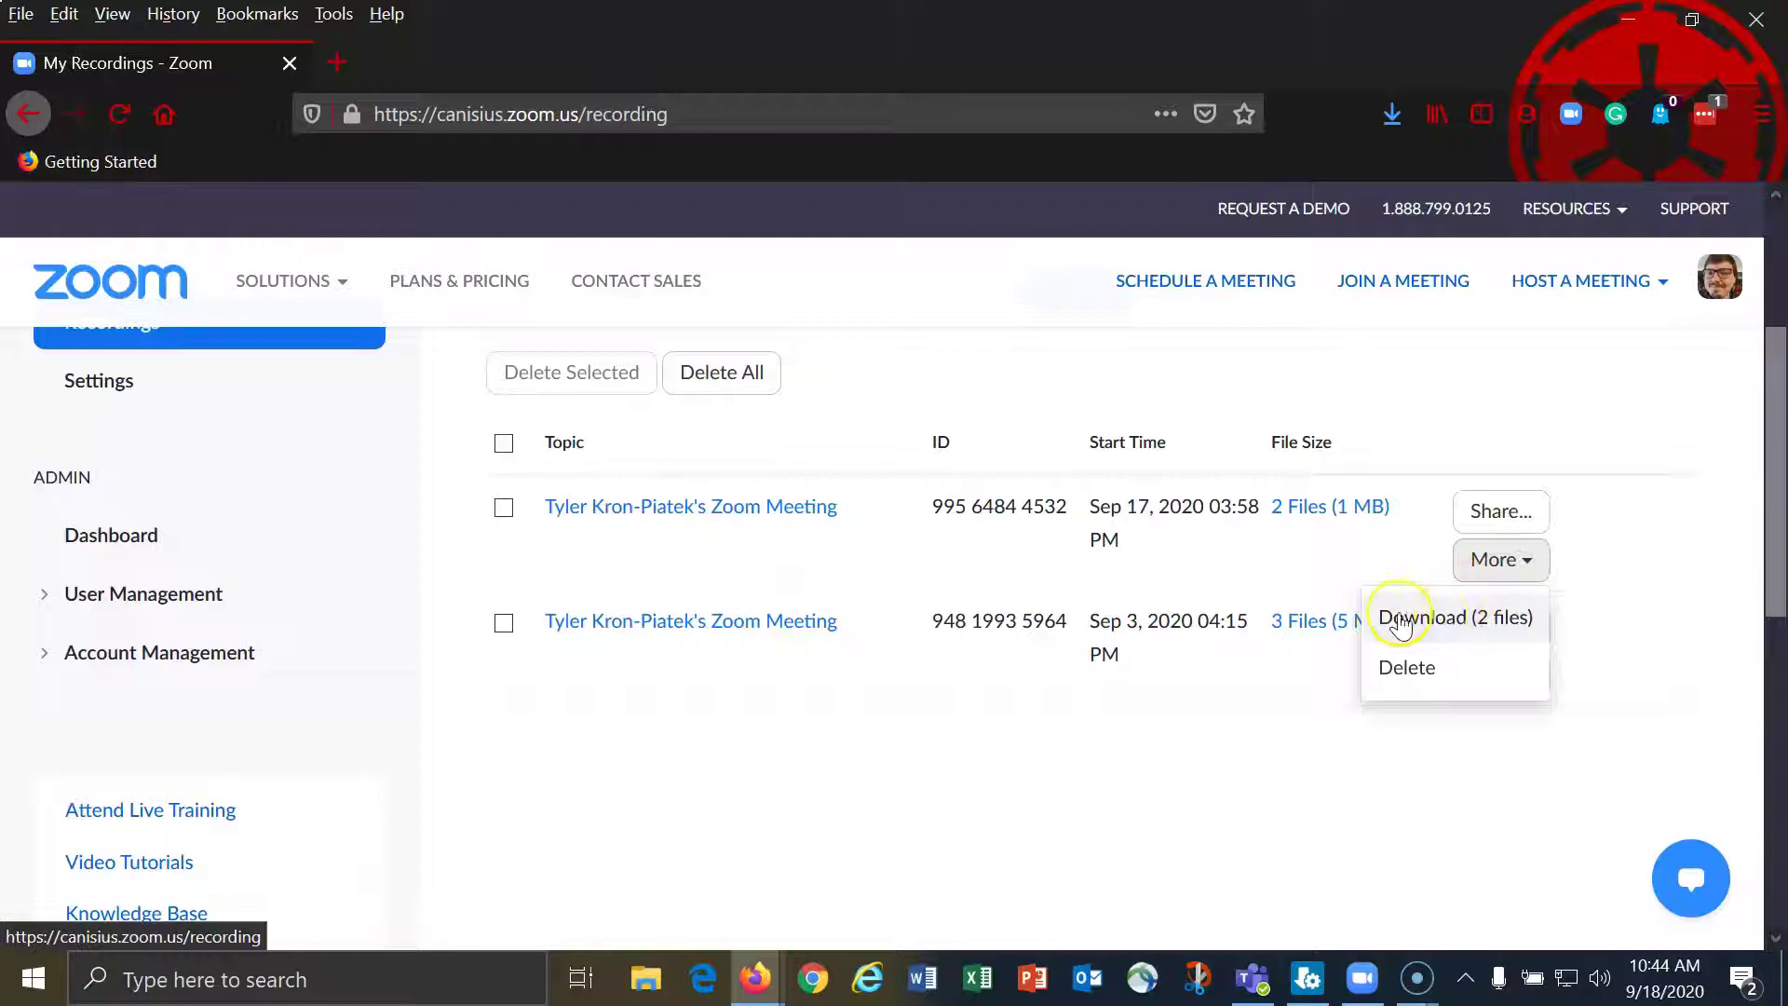
{"action": "left_click", "coordinate": [1297, 556]}
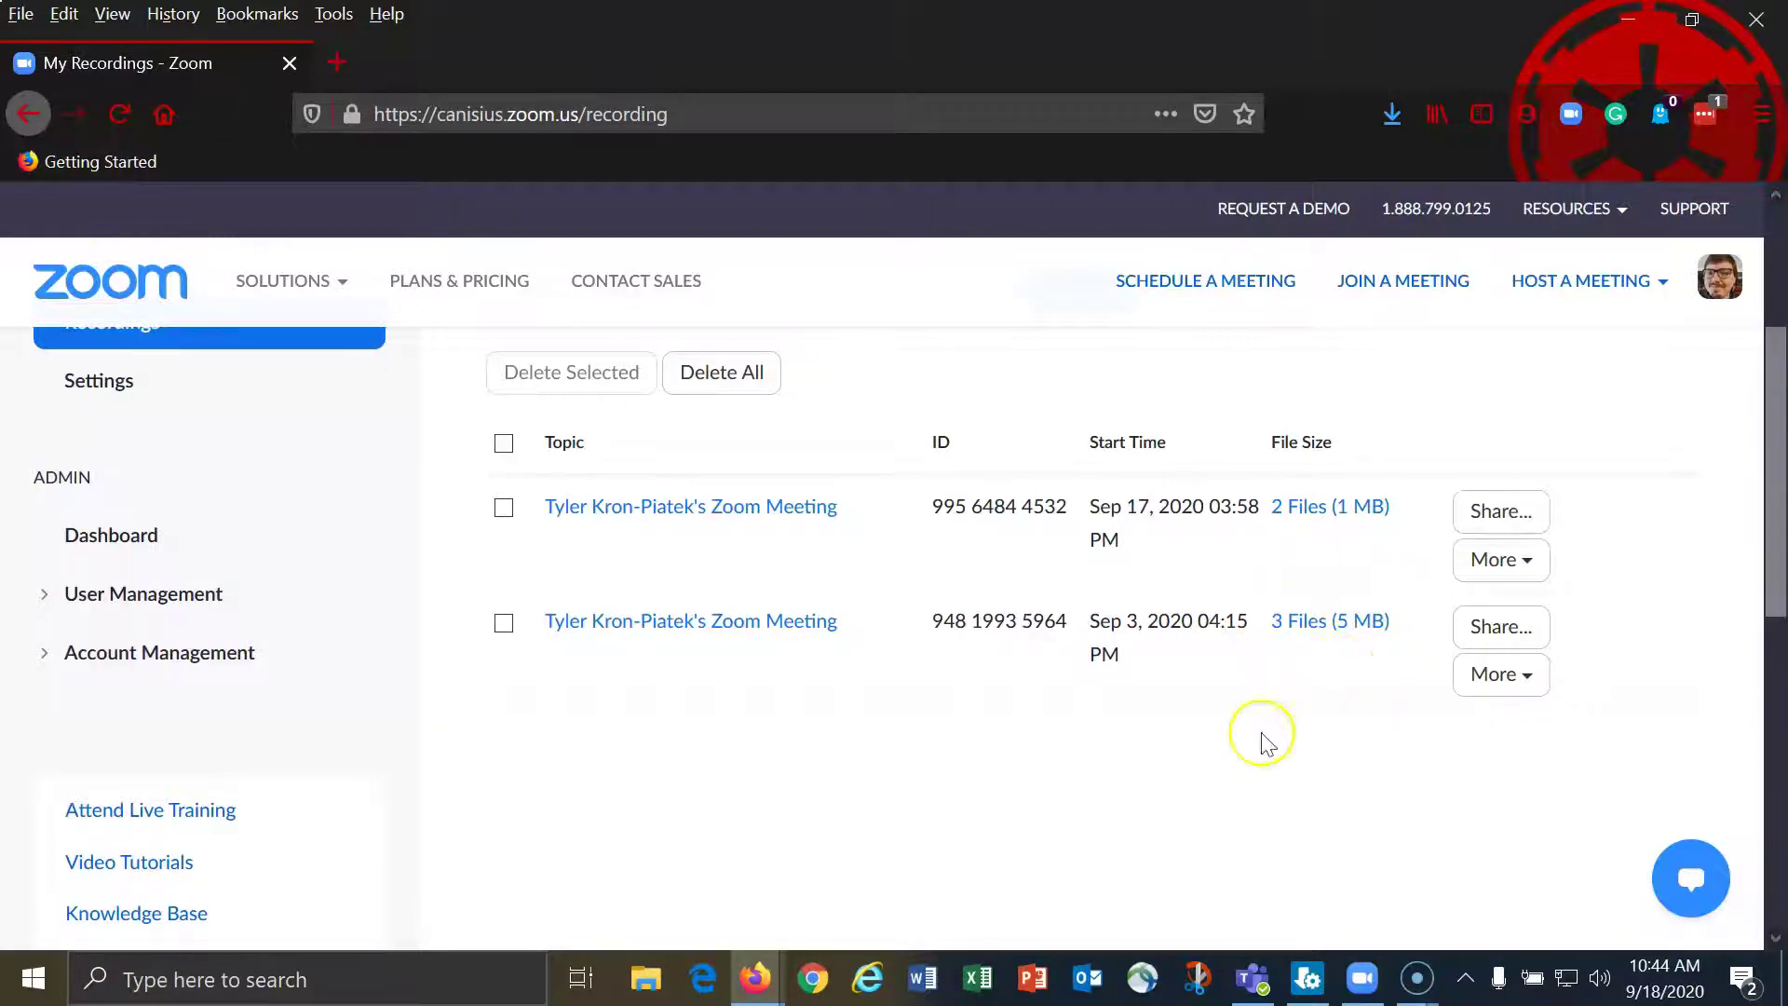
- Download and save the Sep 3, 2020 recording's MP4 video, M4A audio and VTT transcript, and open the Downloads folder in File Explorer
{"action": "left_click", "coordinate": [1507, 684]}
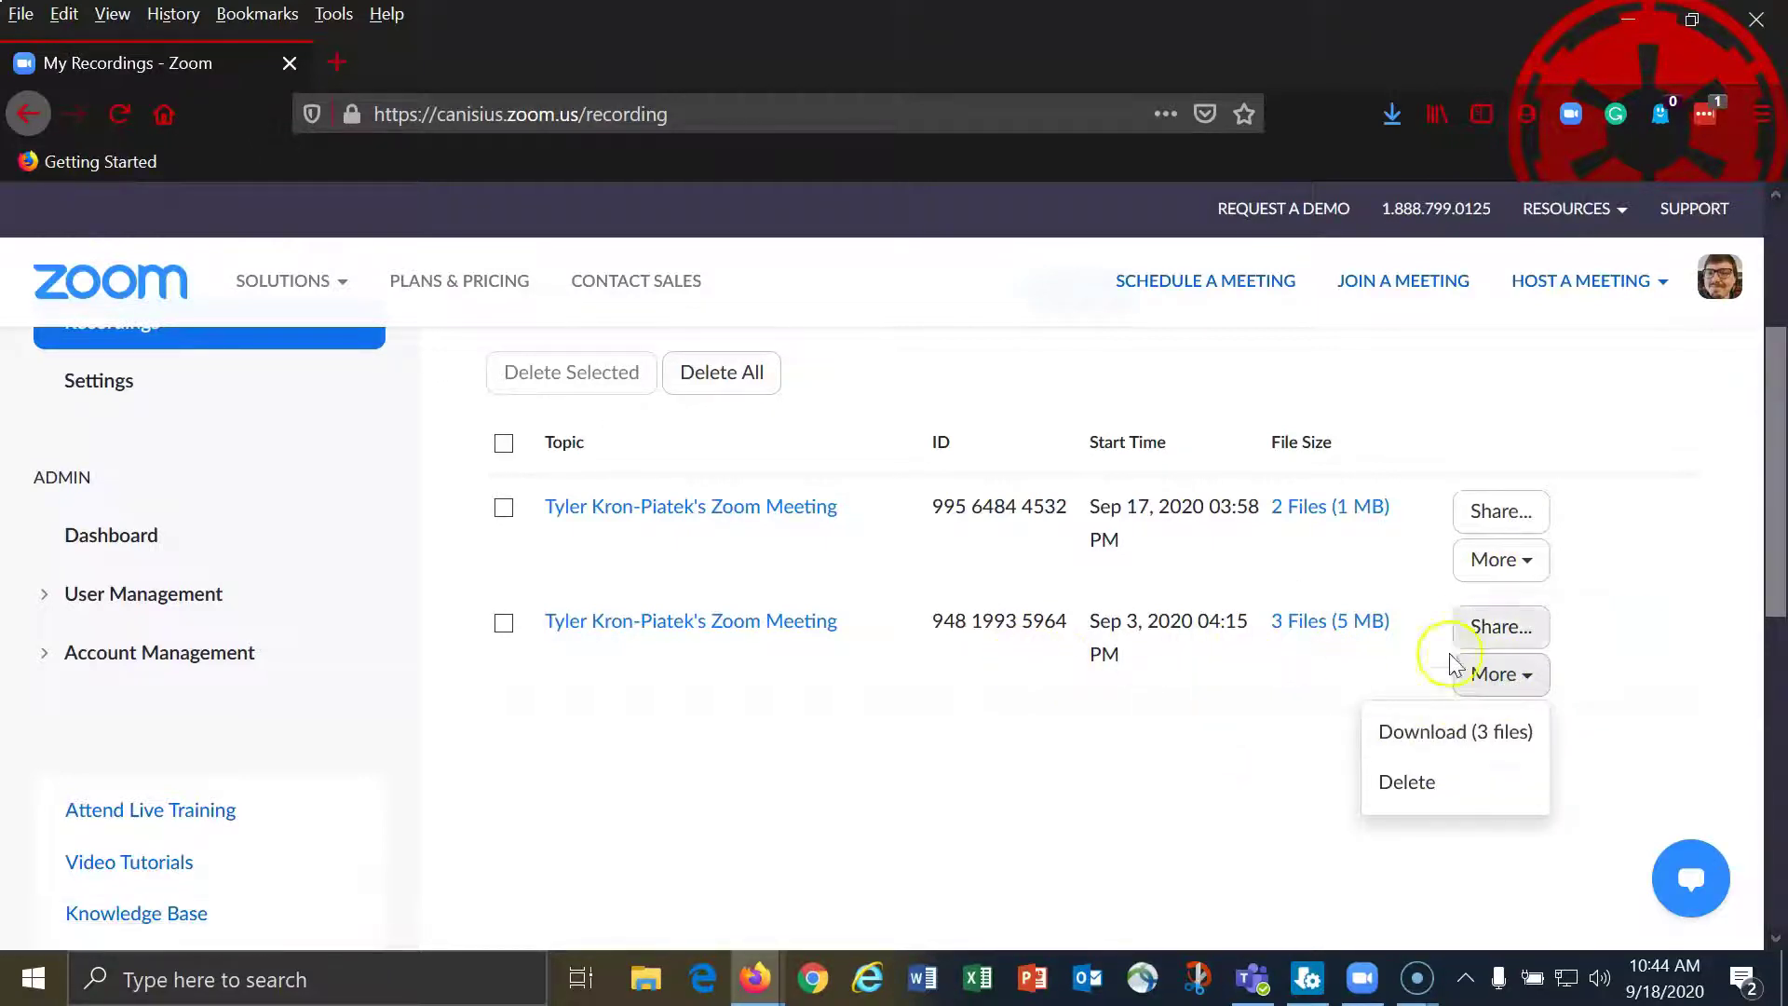
{"action": "left_click", "coordinate": [1450, 745]}
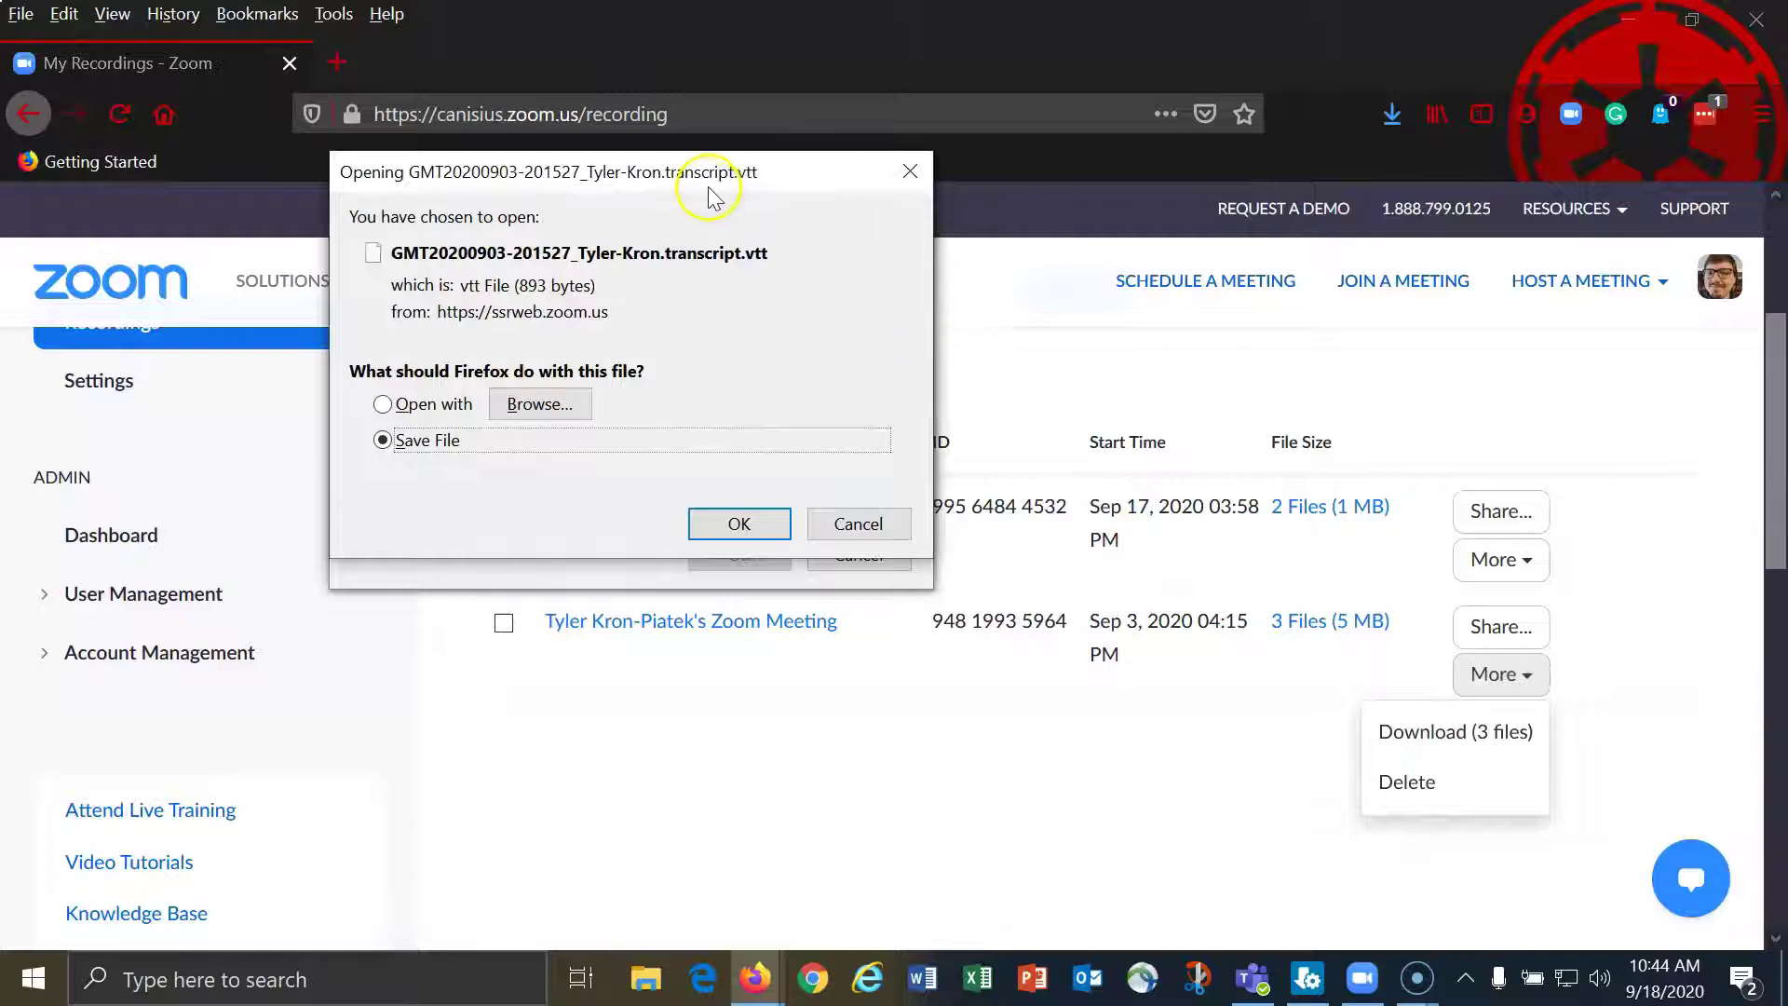
{"action": "left_click_drag", "start_coordinate": [711, 180], "coordinate": [1350, 191]}
{"action": "left_click_drag", "start_coordinate": [736, 162], "coordinate": [605, 280]}
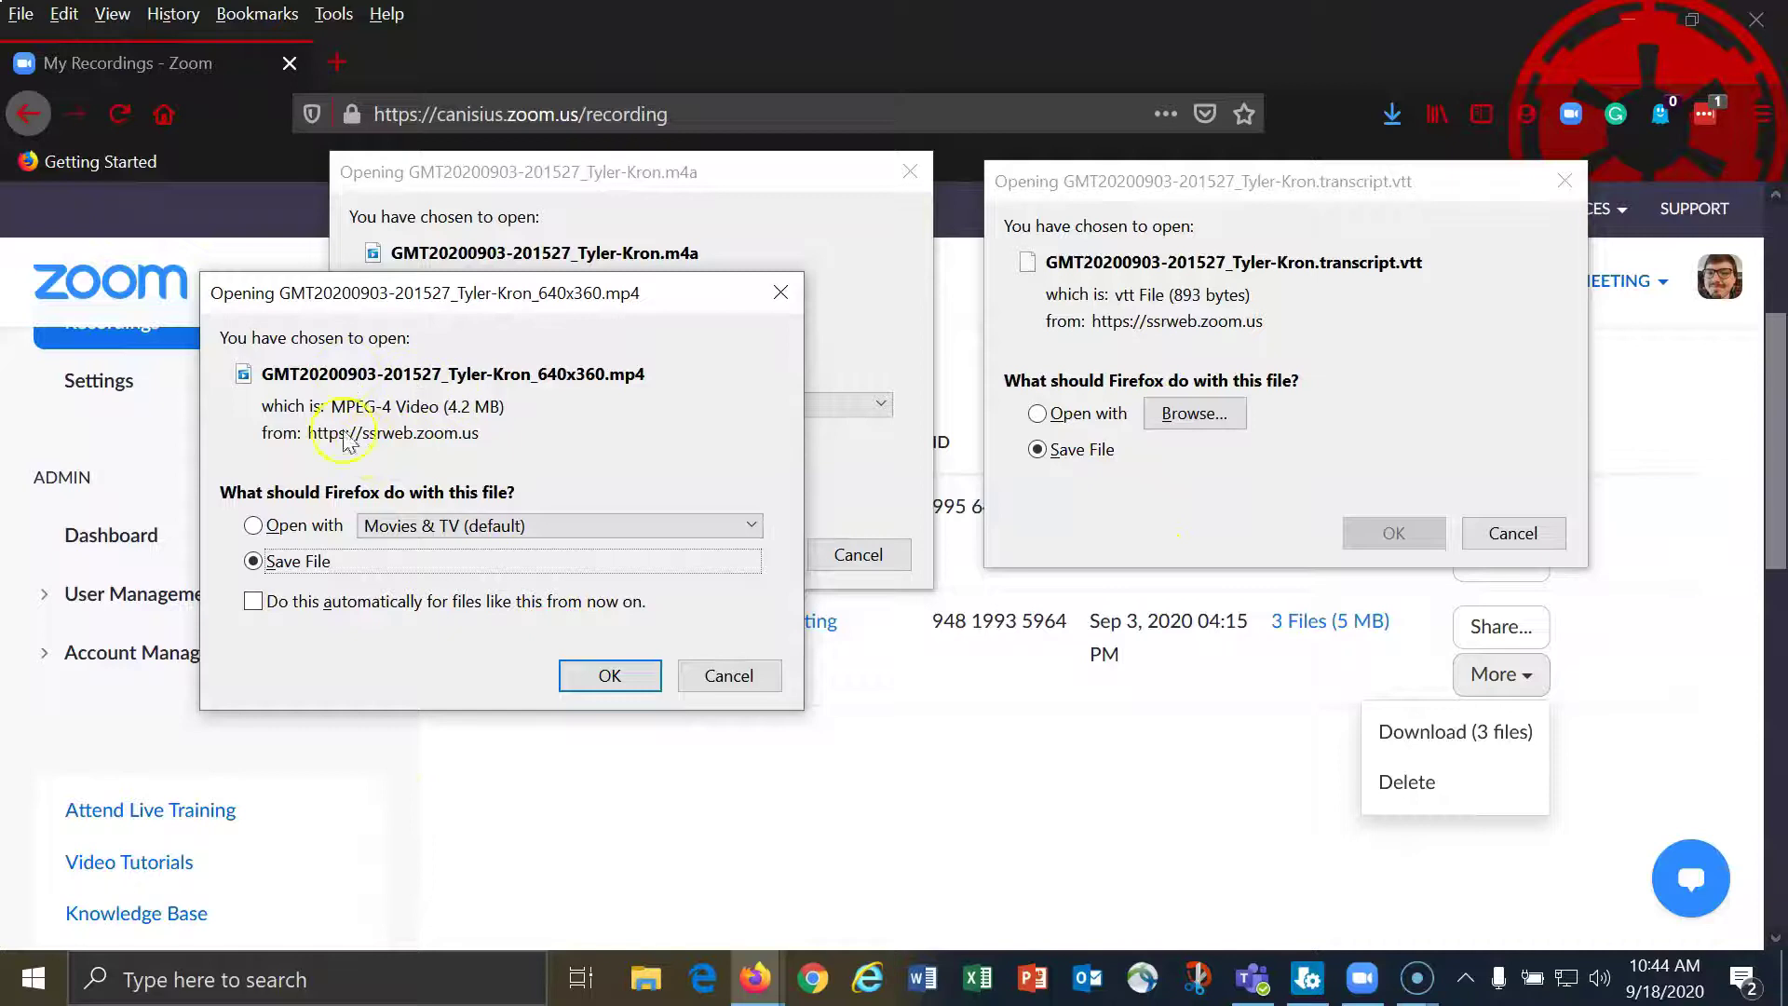
{"action": "left_click", "coordinate": [637, 678]}
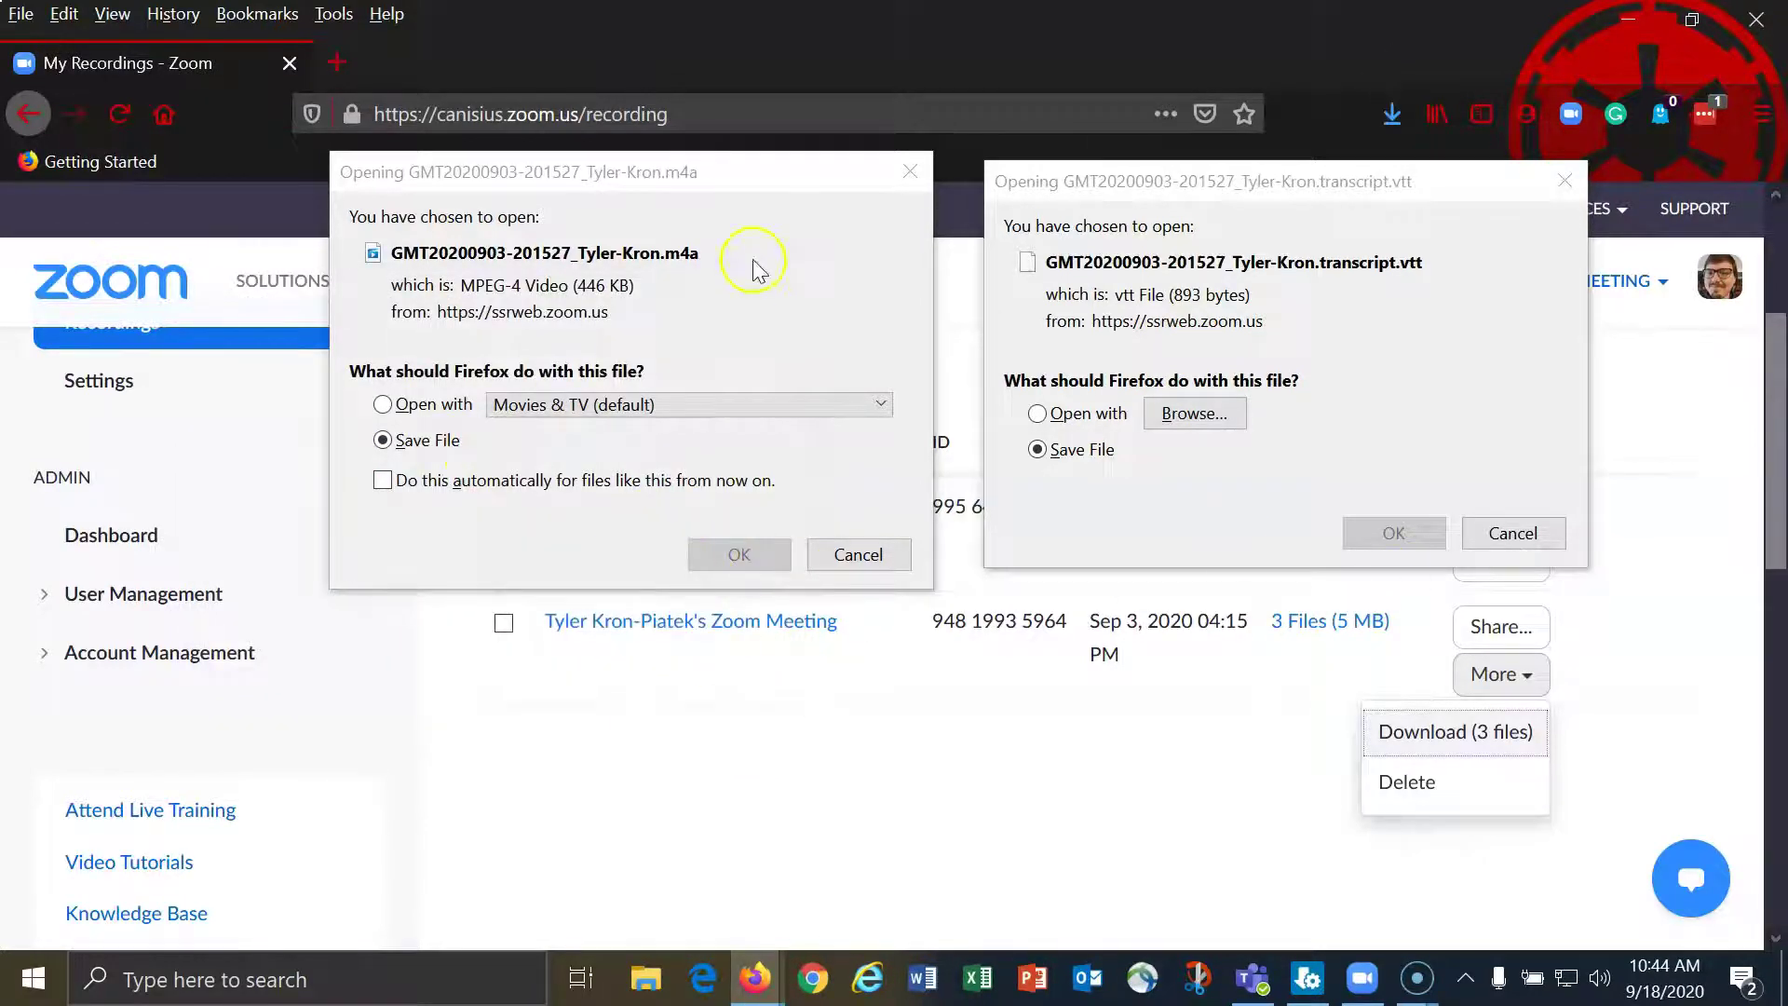
{"action": "left_click", "coordinate": [747, 556]}
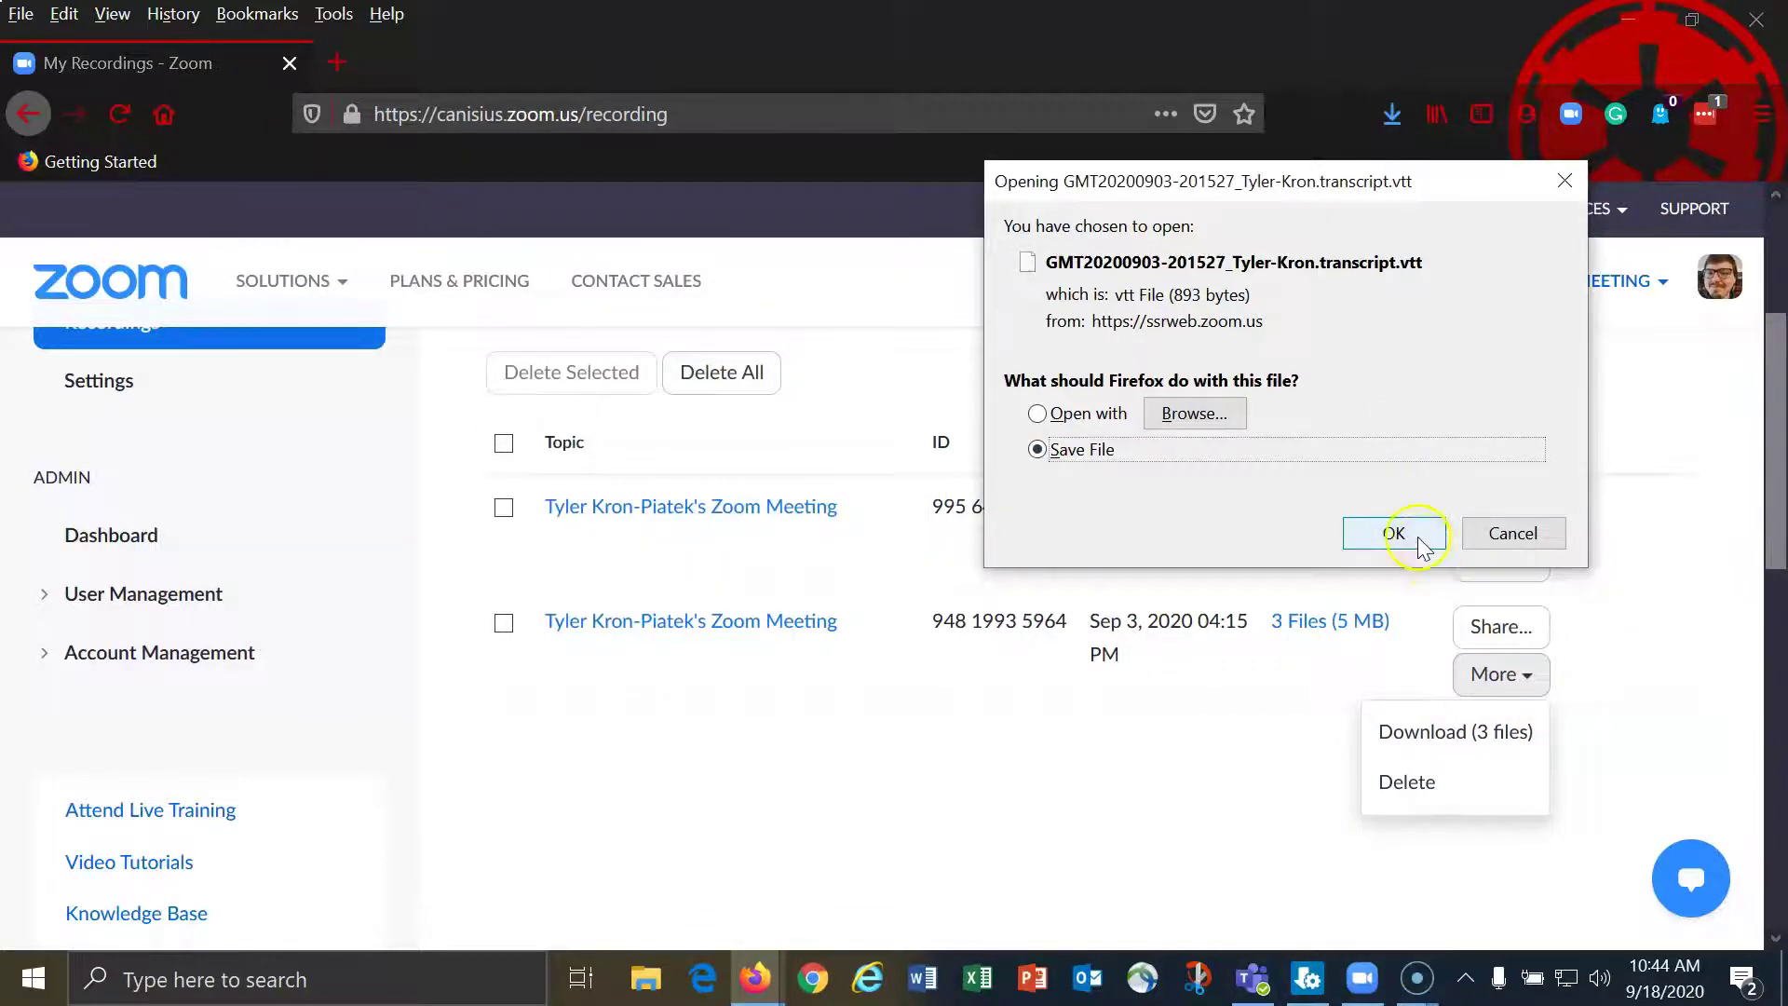
{"action": "left_click", "coordinate": [1394, 534]}
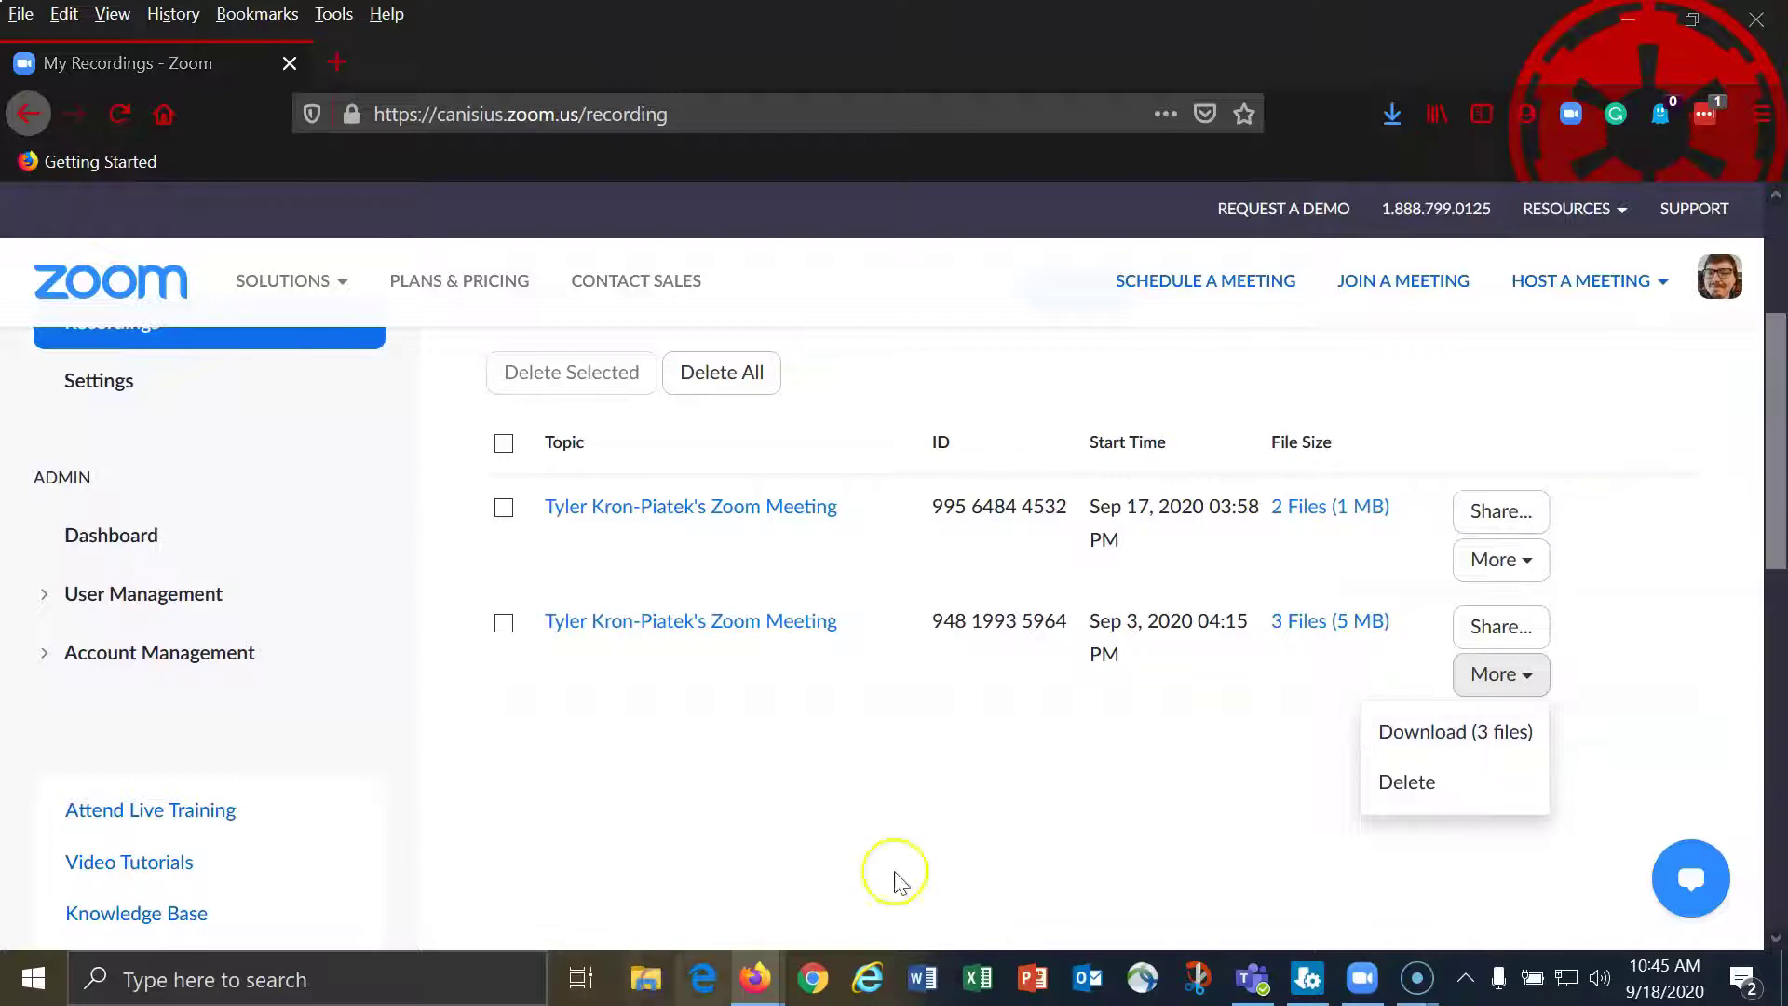
{"action": "key", "text": "super+e"}
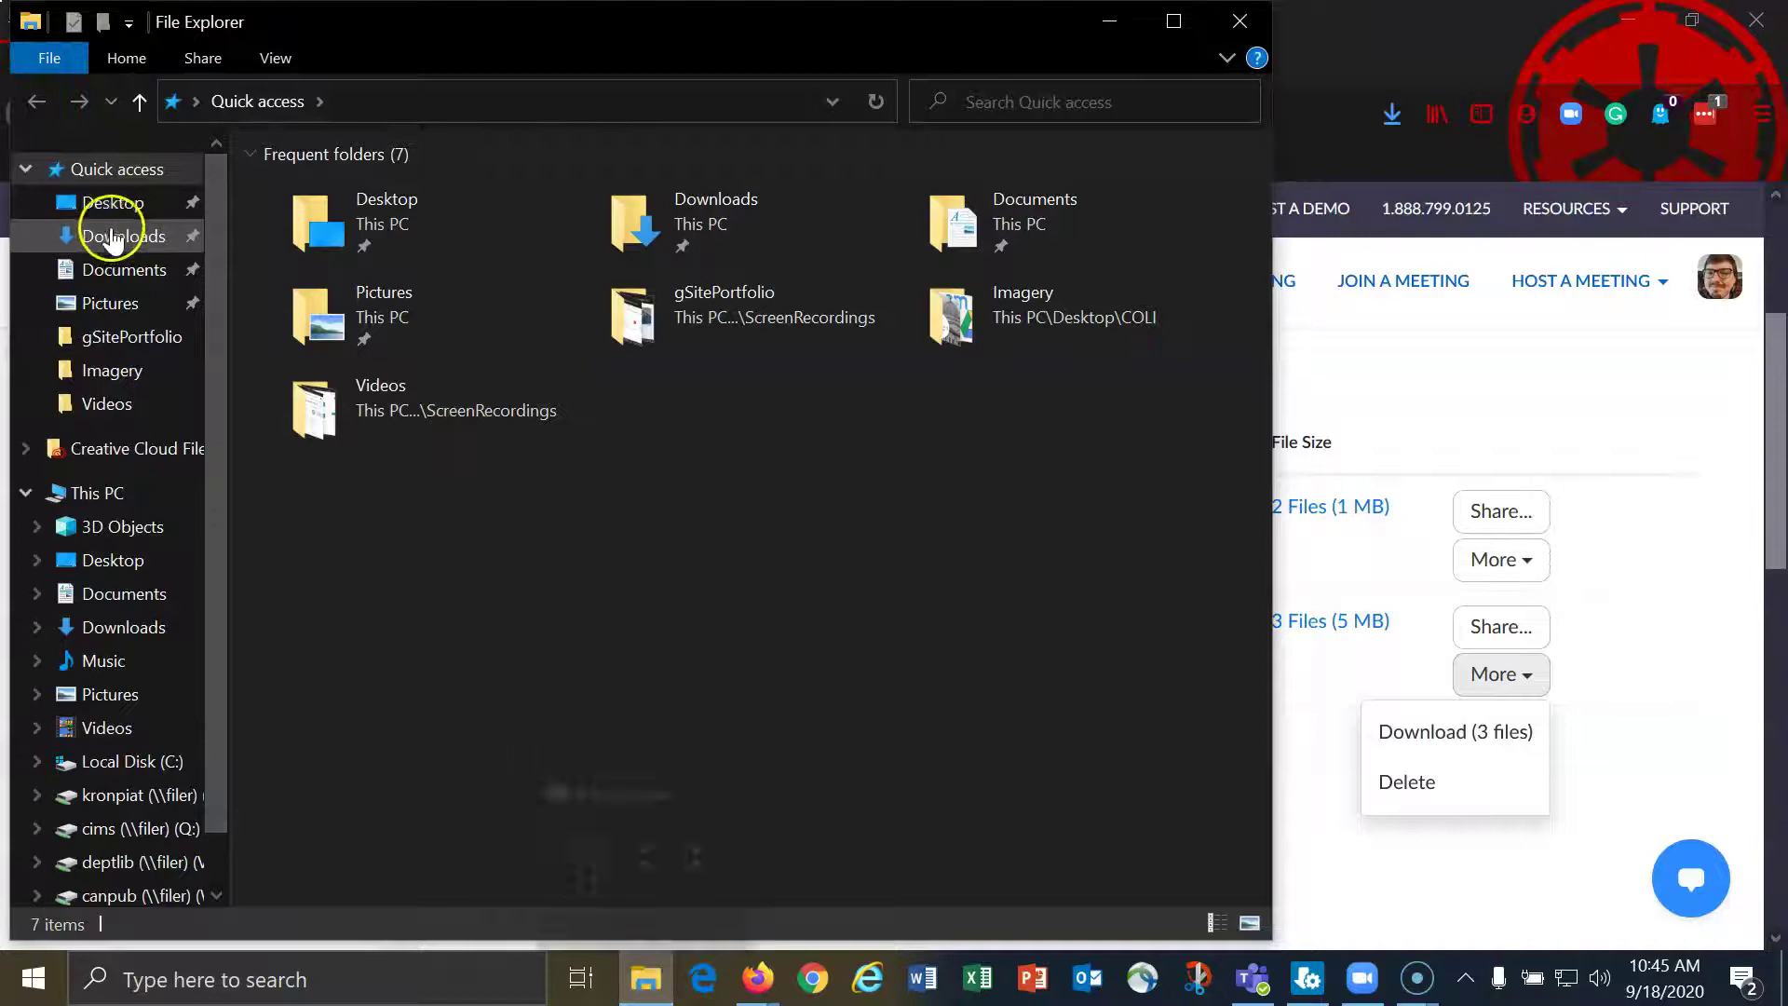
{"action": "left_click", "coordinate": [114, 239]}
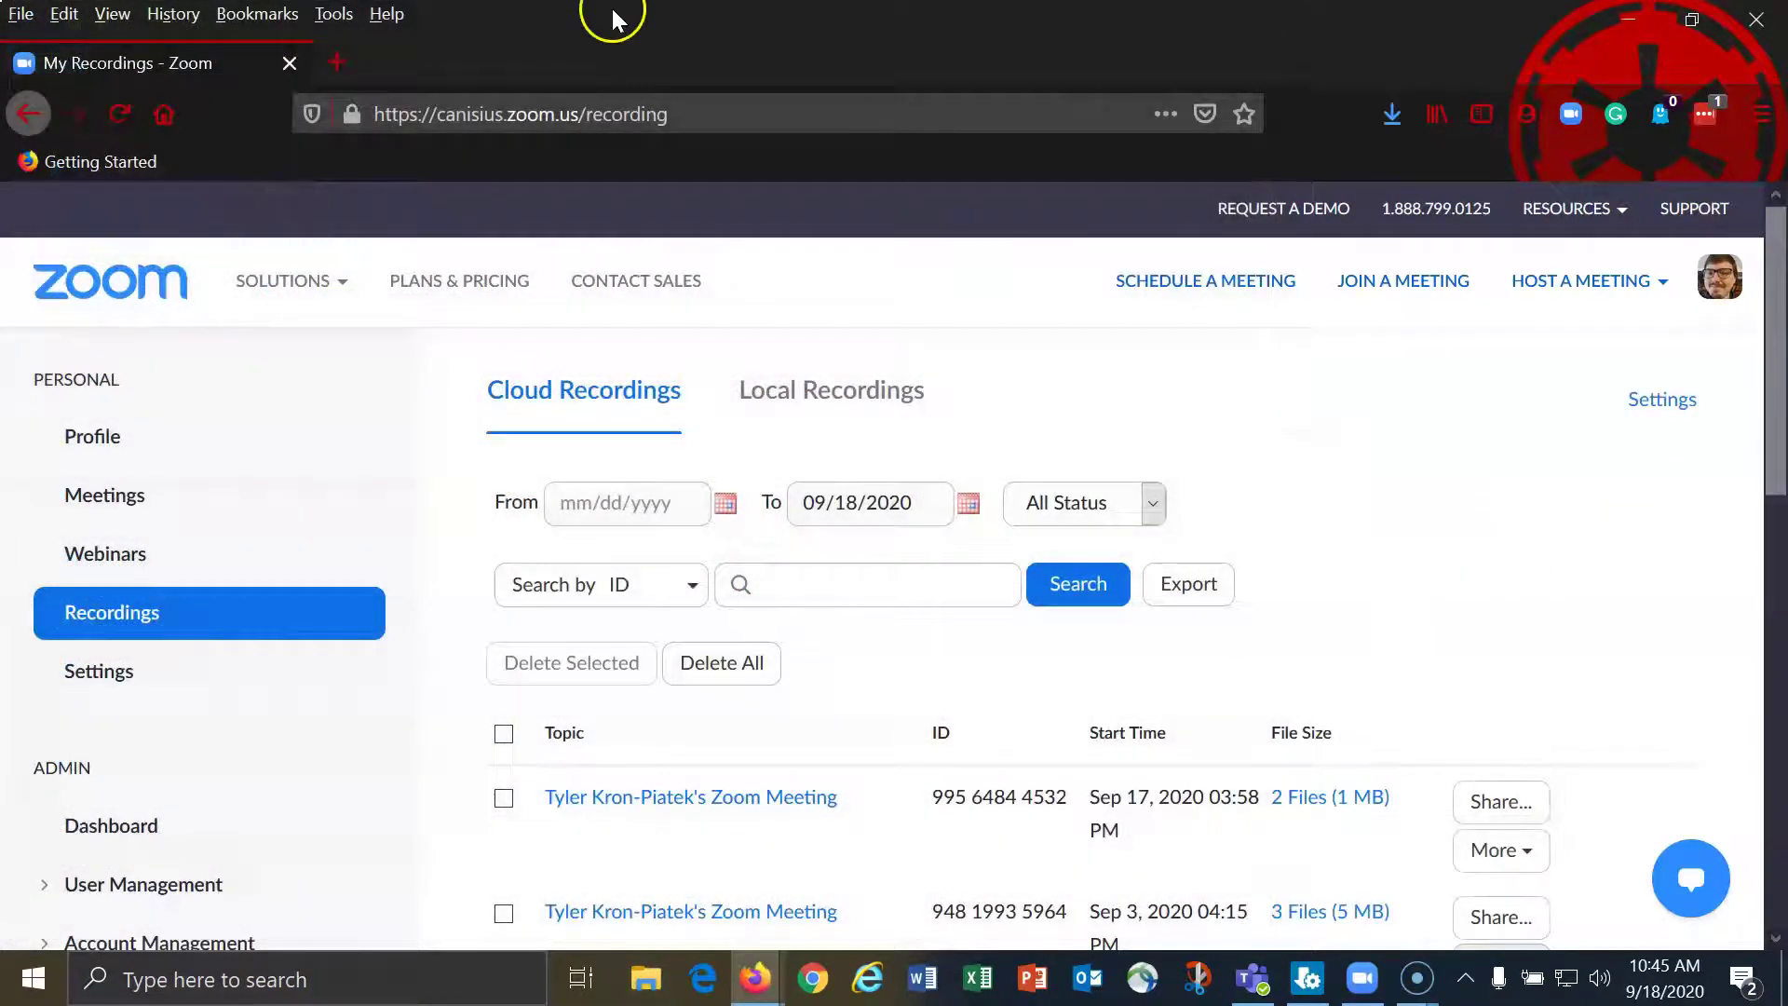
- Open the Recording settings in the Zoom web portal and review the Cloud recording options
{"action": "left_click", "coordinate": [135, 671]}
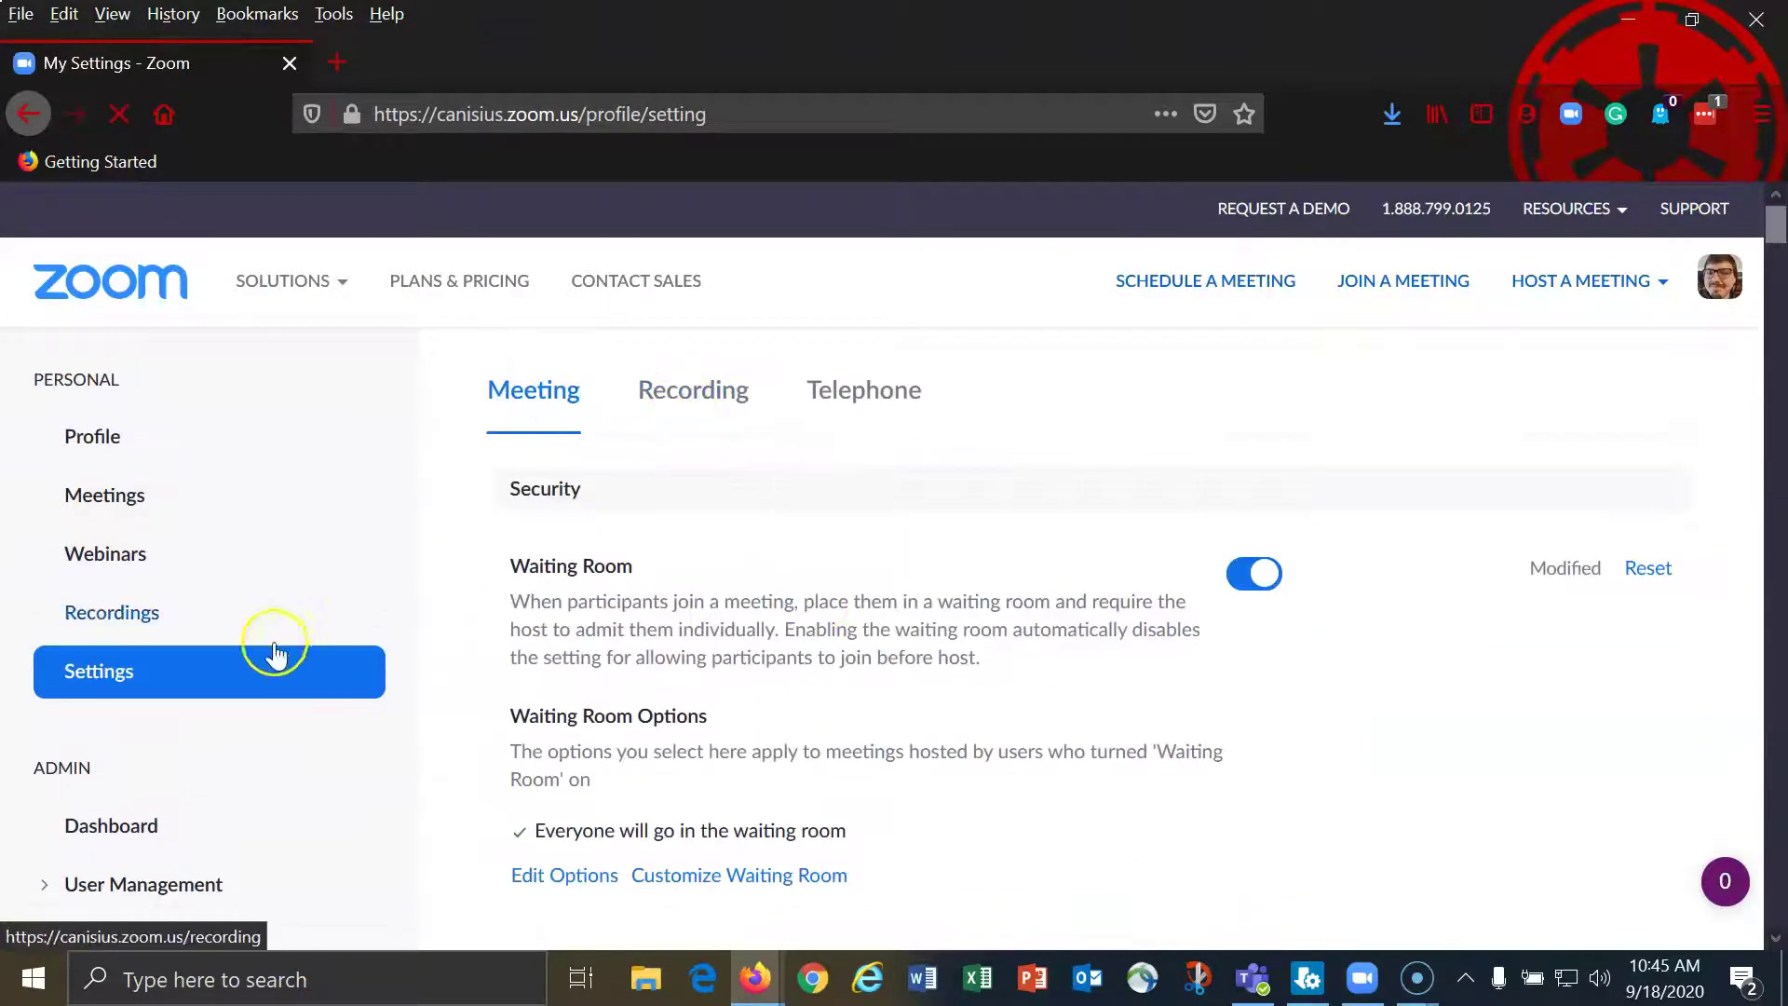
{"action": "left_click", "coordinate": [694, 393]}
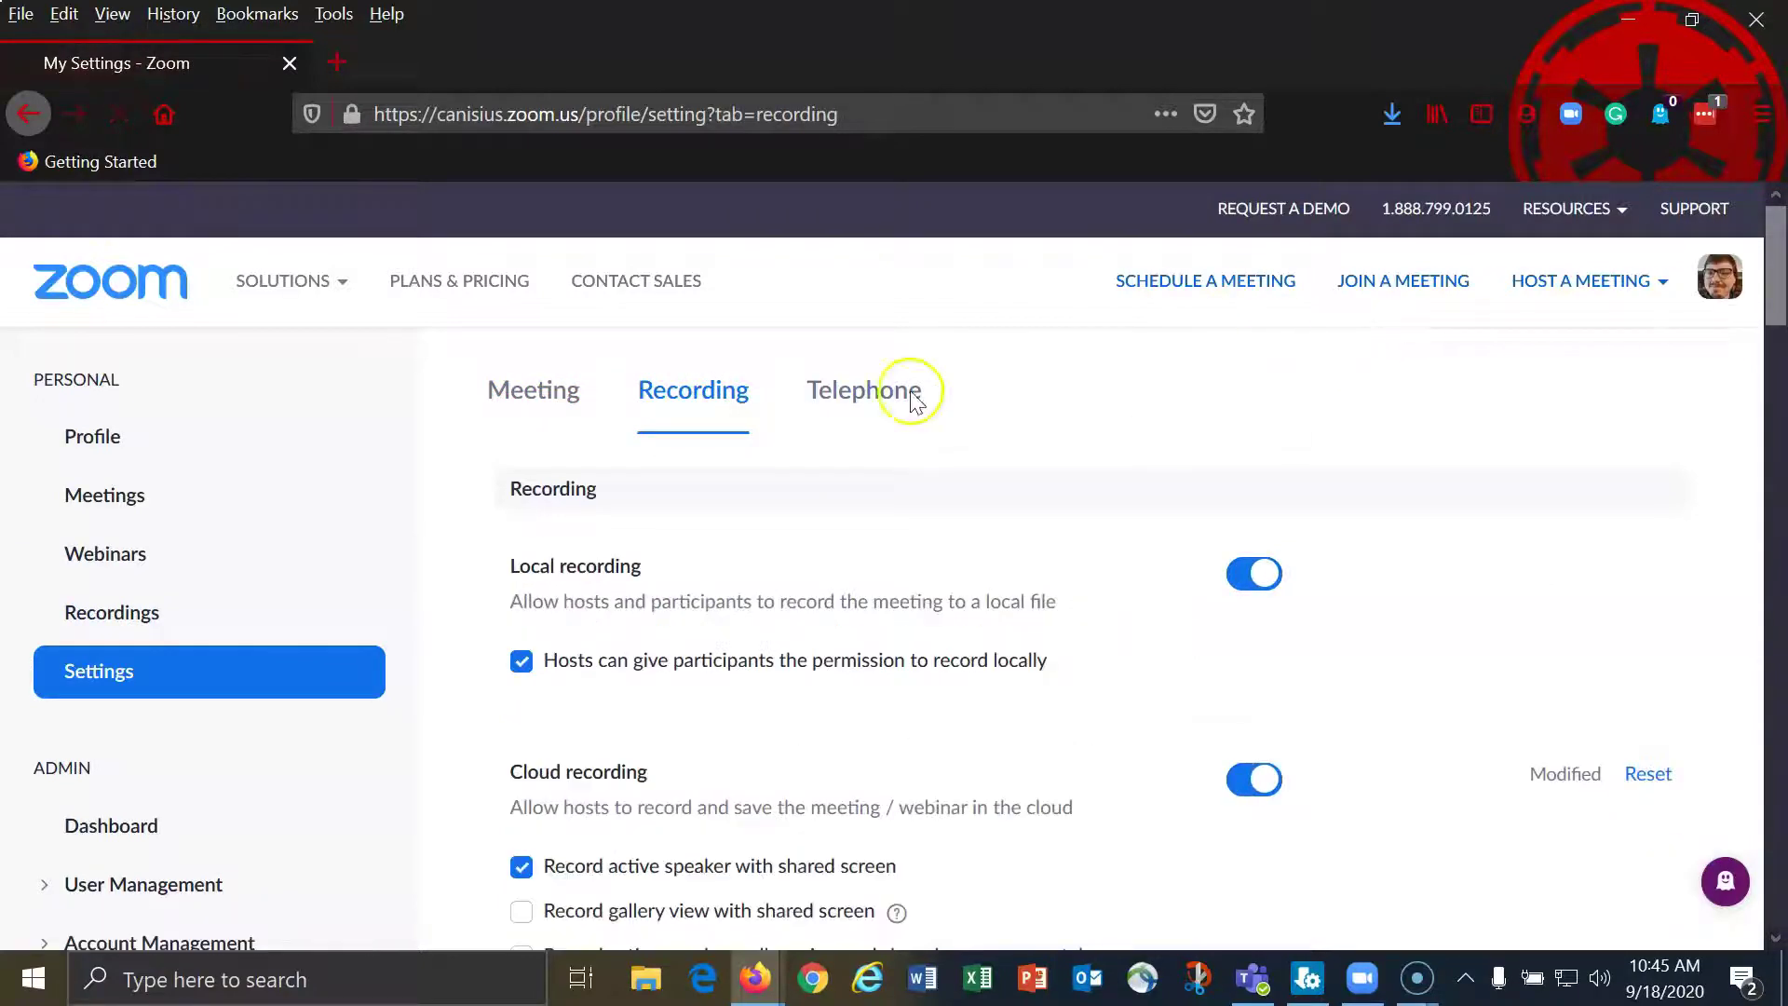
{"action": "scroll", "coordinate": [892, 402], "scroll_direction": "down", "scroll_amount": 3}
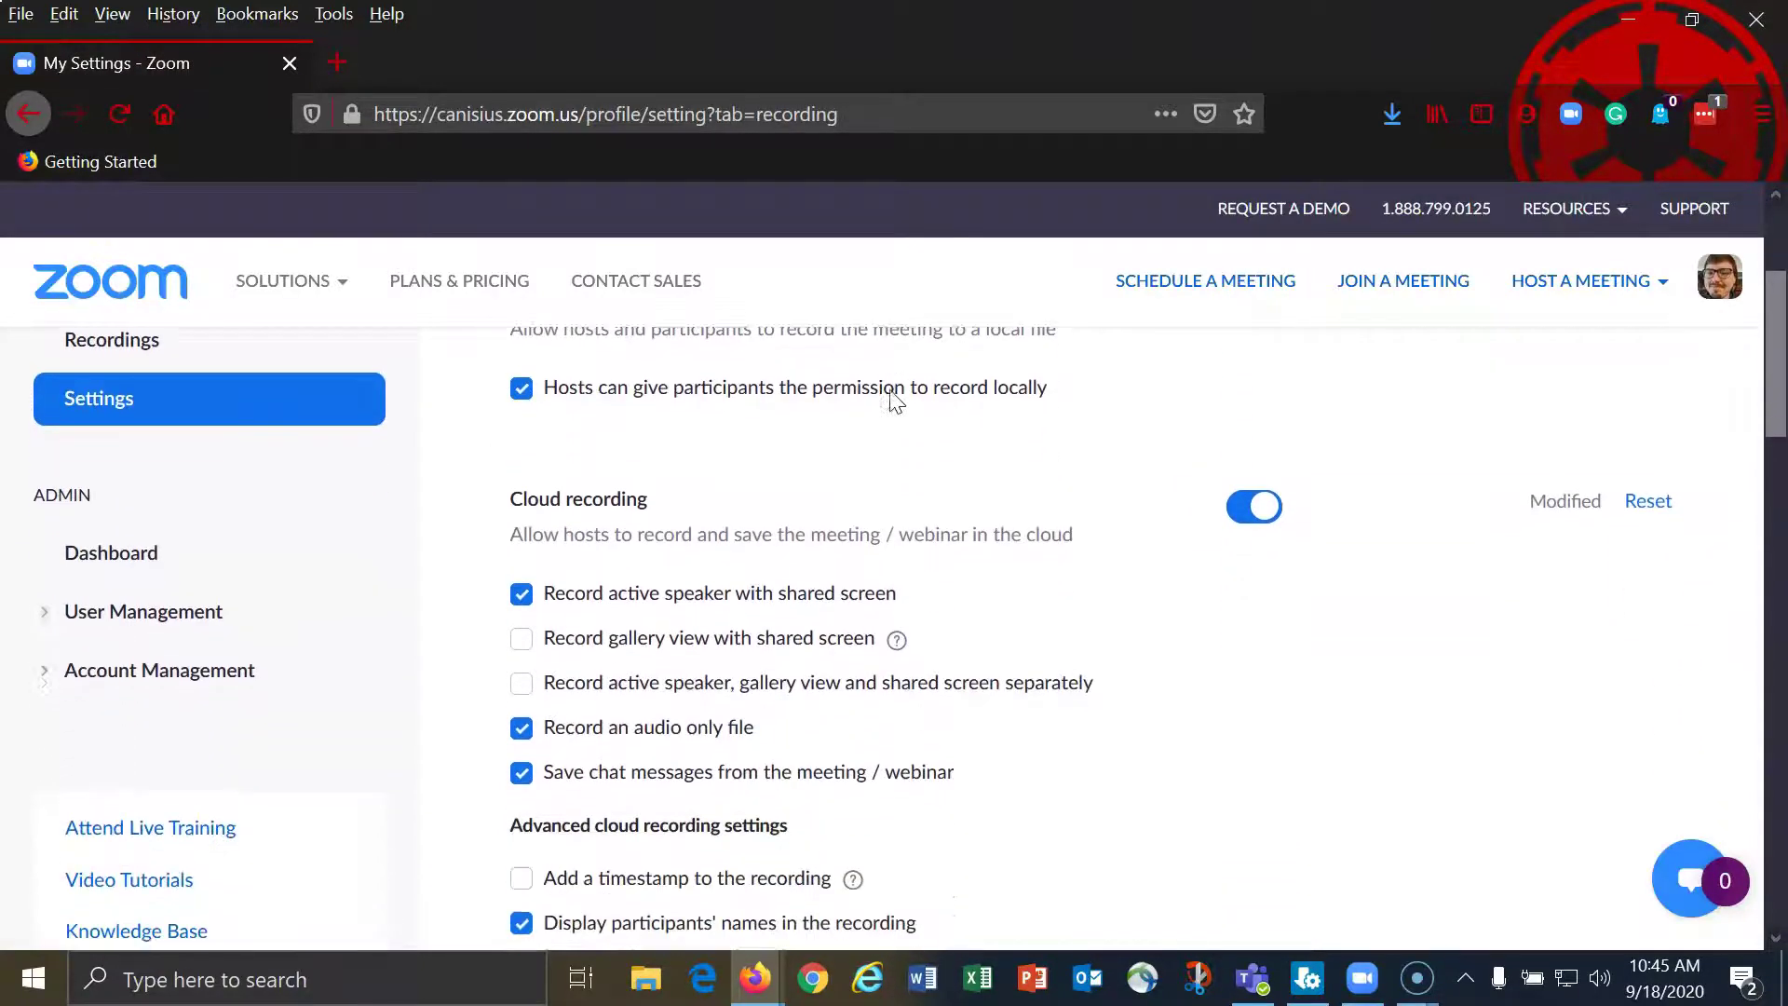
{"action": "left_click", "coordinate": [713, 407]}
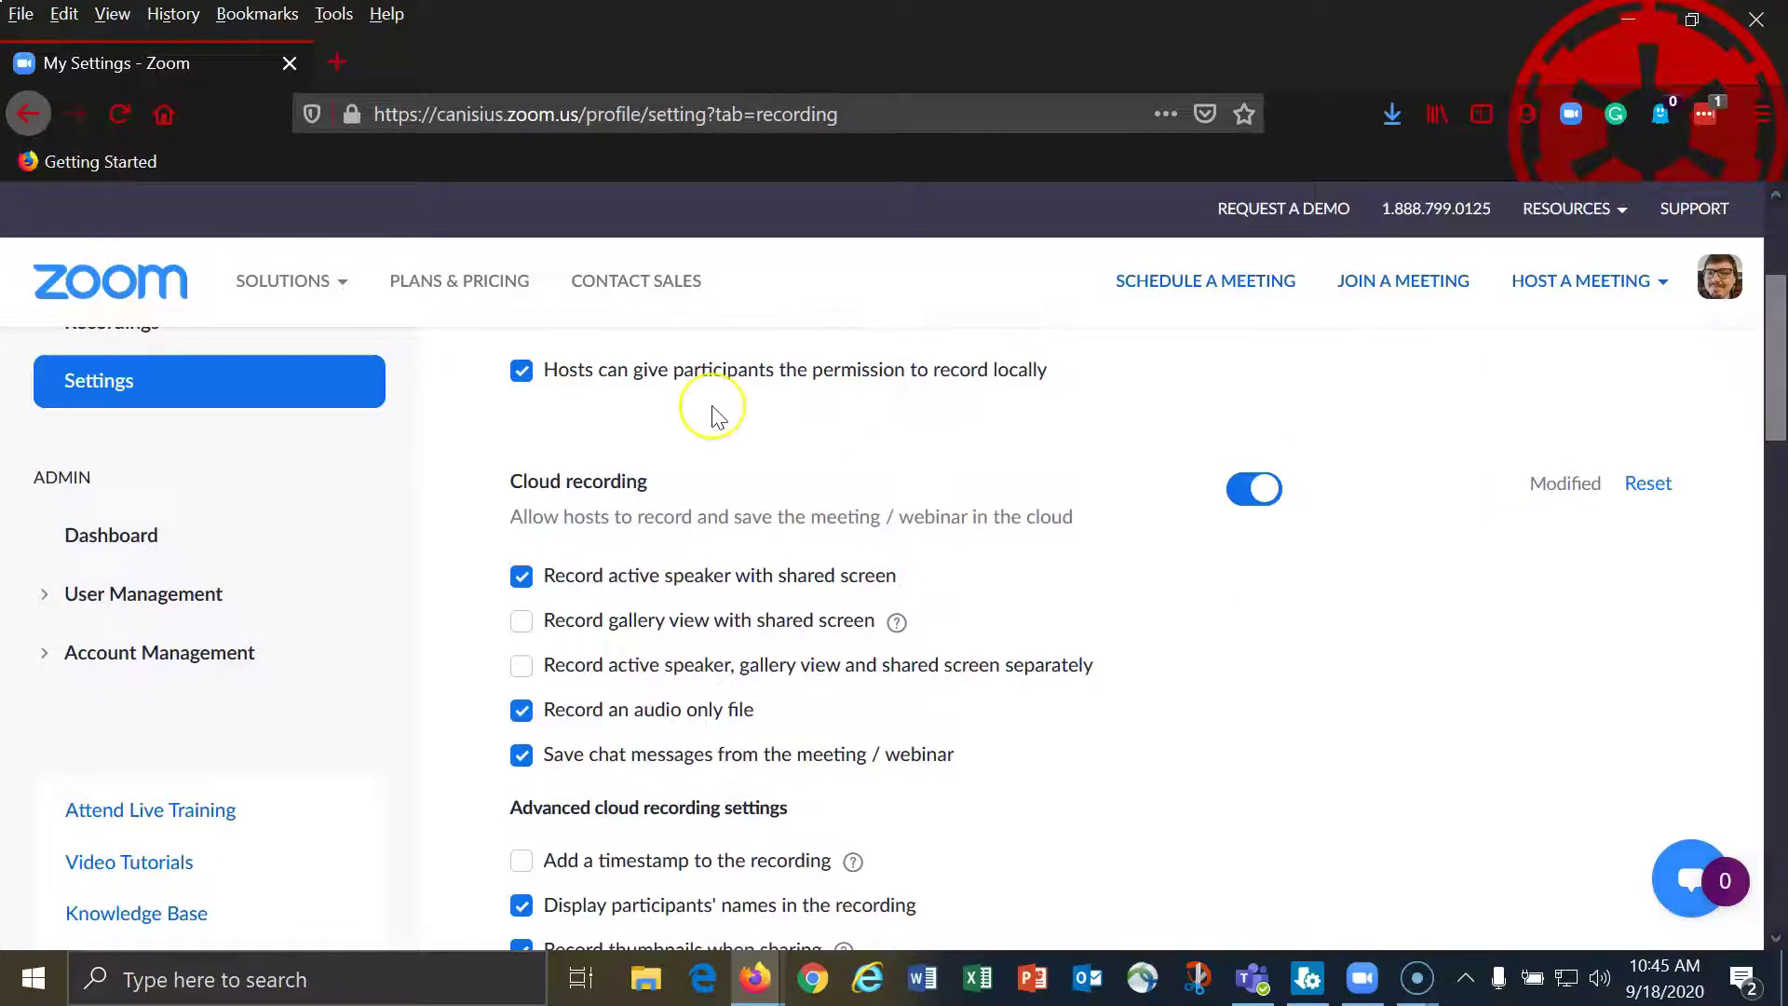
- Search the Recording settings page for "tran" and examine the Audio transcript option among the advanced cloud recording settings
{"action": "key", "text": "ctrl+f"}
{"action": "type", "text": "tran"}
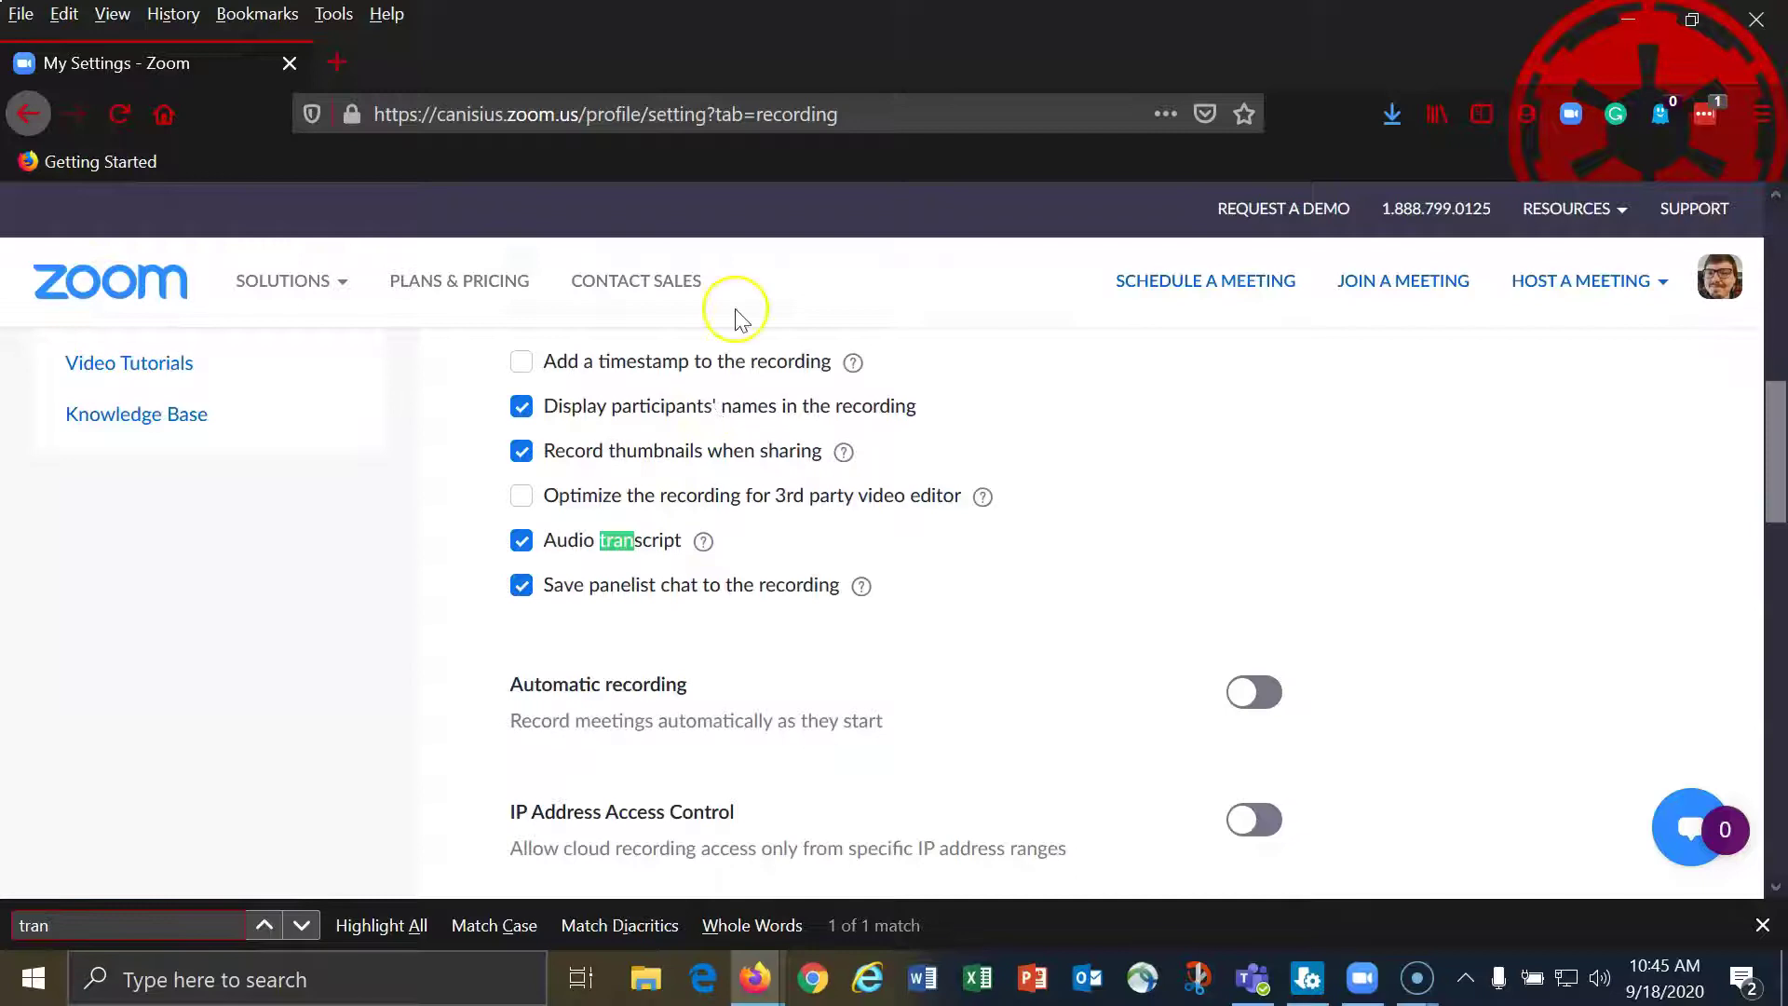
{"action": "scroll", "coordinate": [987, 680], "scroll_direction": "up", "scroll_amount": 2}
{"action": "scroll", "coordinate": [967, 655], "scroll_direction": "up", "scroll_amount": 3}
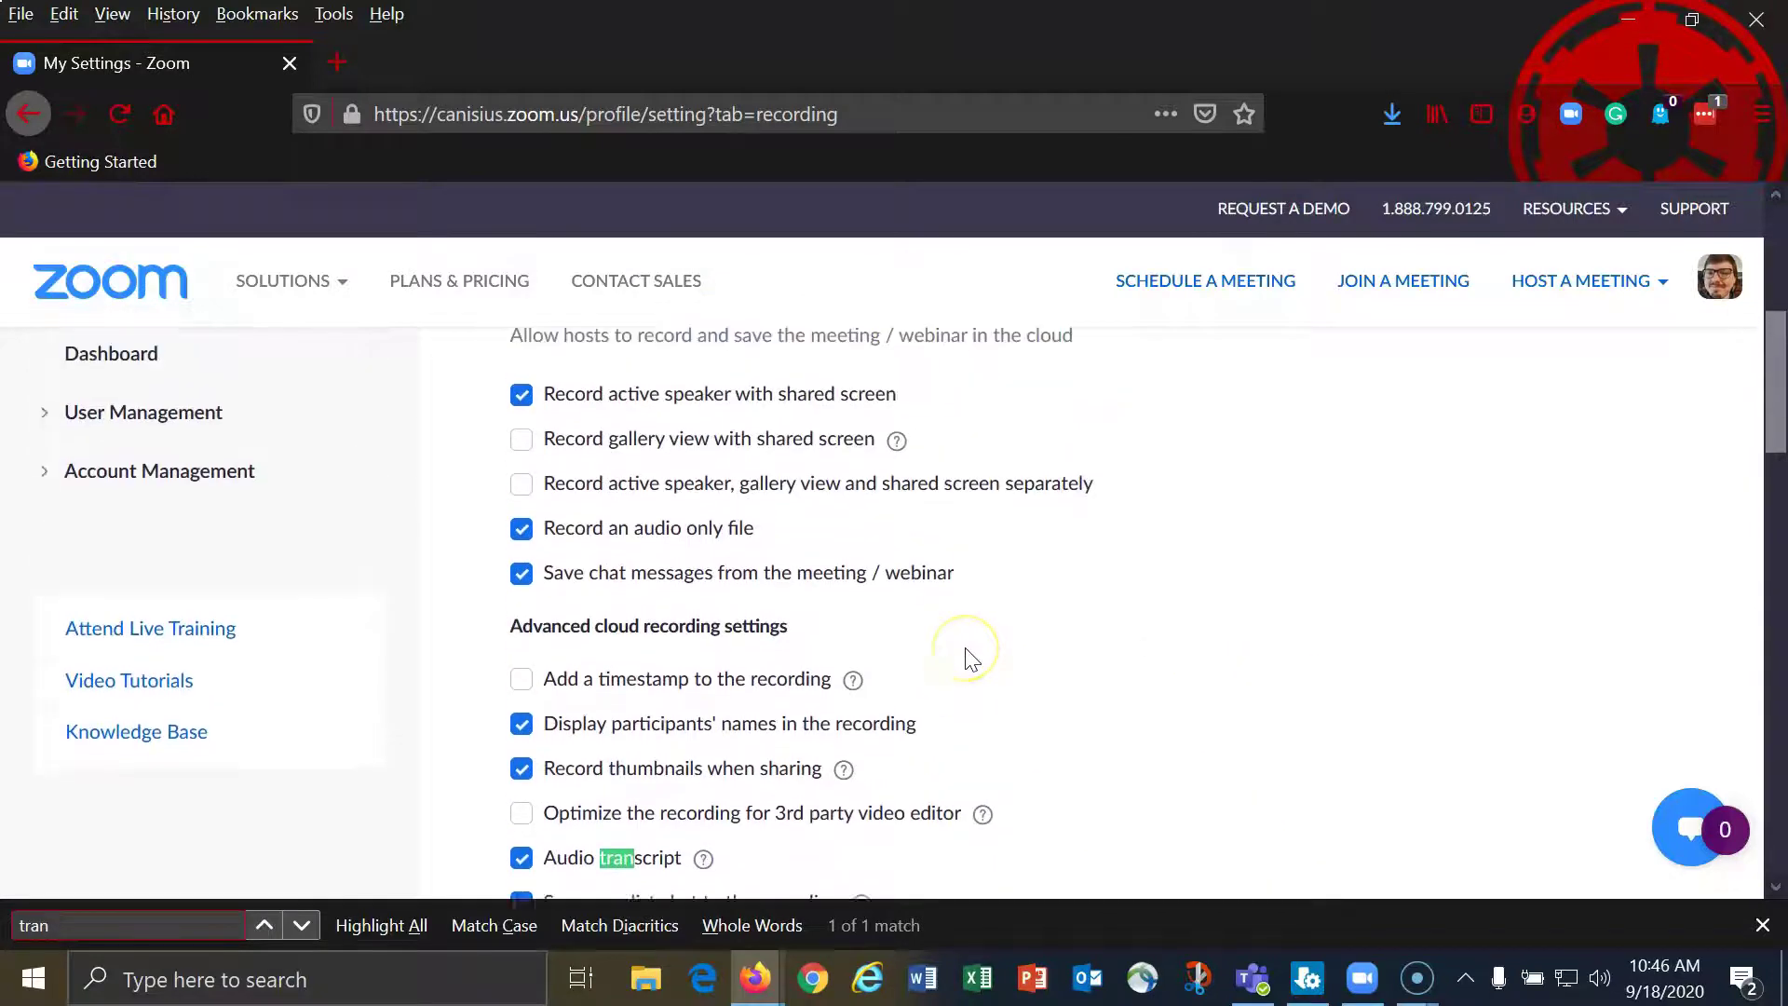
{"action": "scroll", "coordinate": [801, 694], "scroll_direction": "down", "scroll_amount": 2}
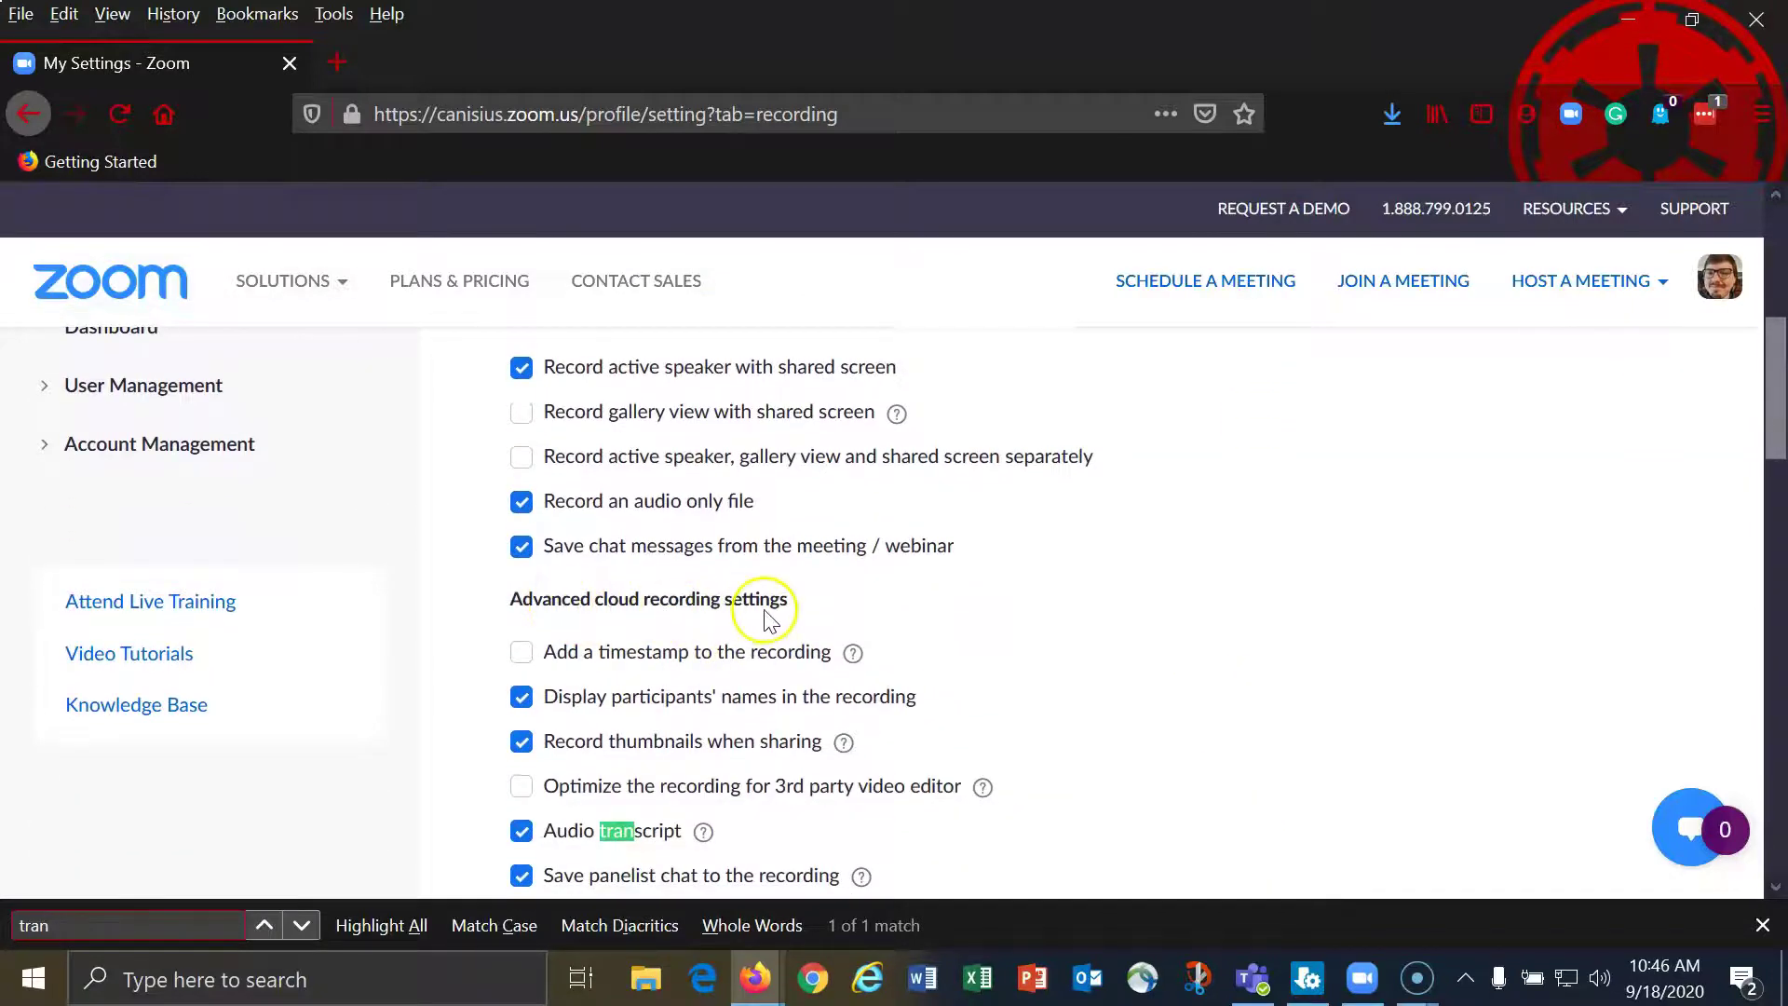
{"action": "scroll", "coordinate": [759, 622], "scroll_direction": "down", "scroll_amount": 4}
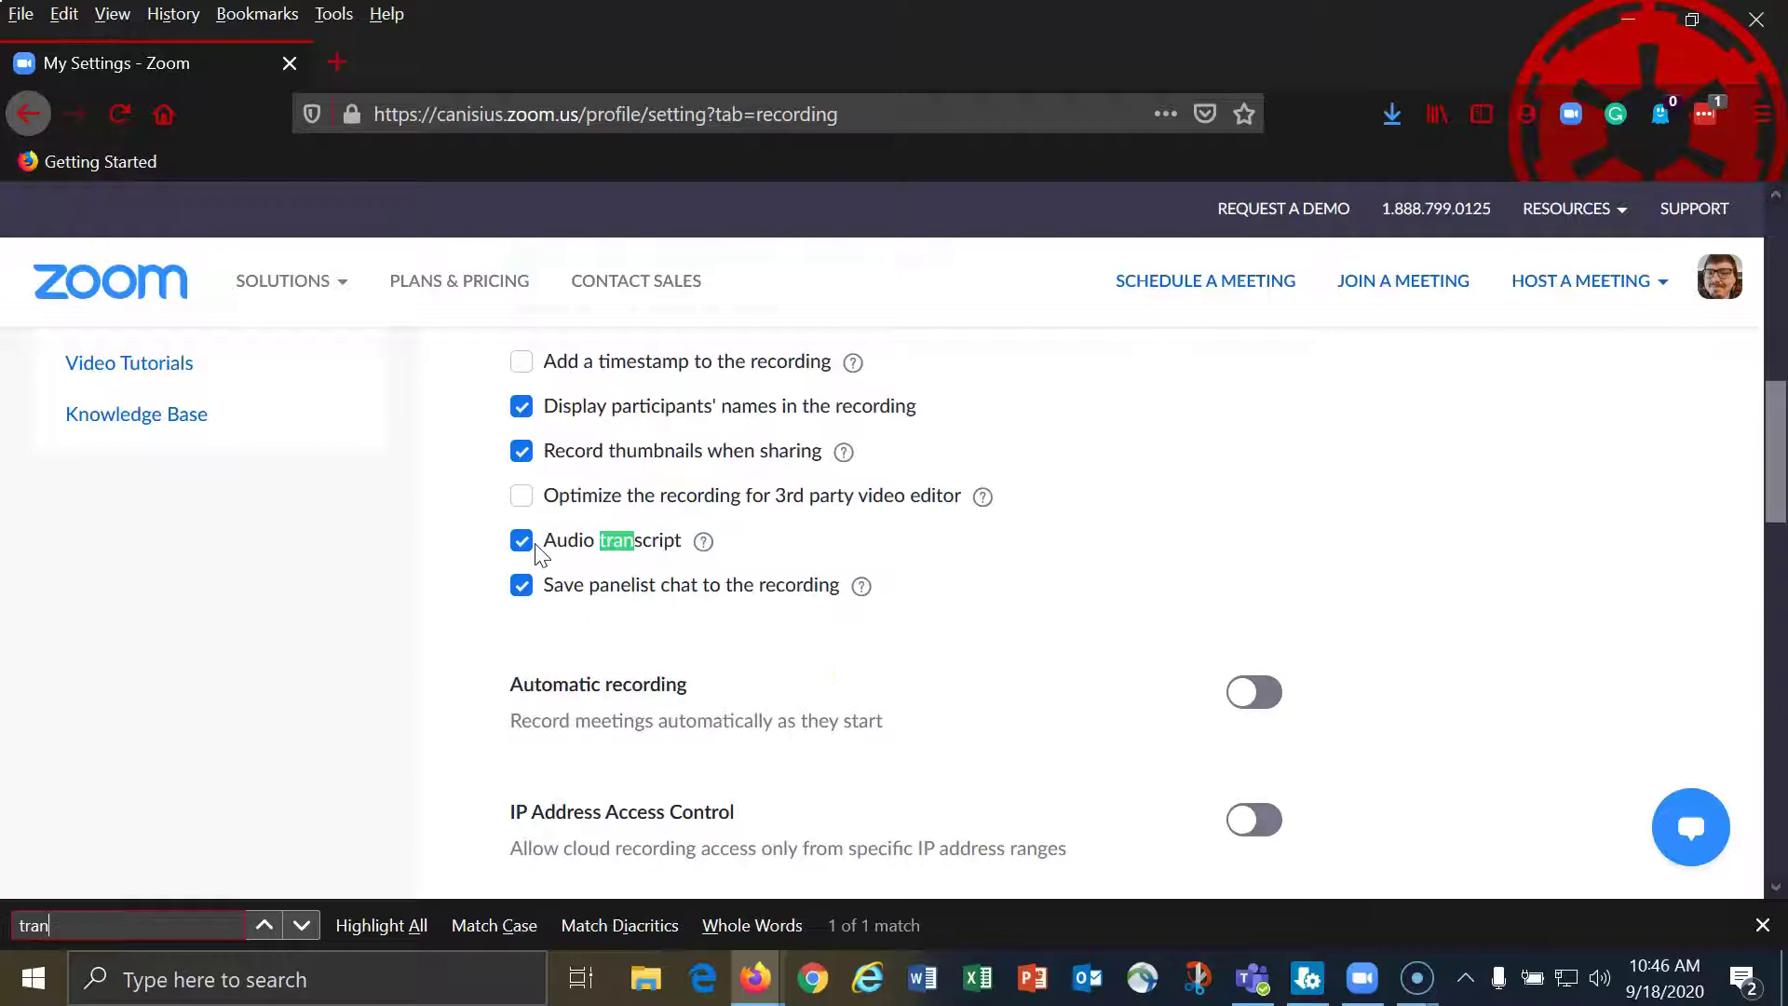
{"action": "left_click", "coordinate": [1762, 924]}
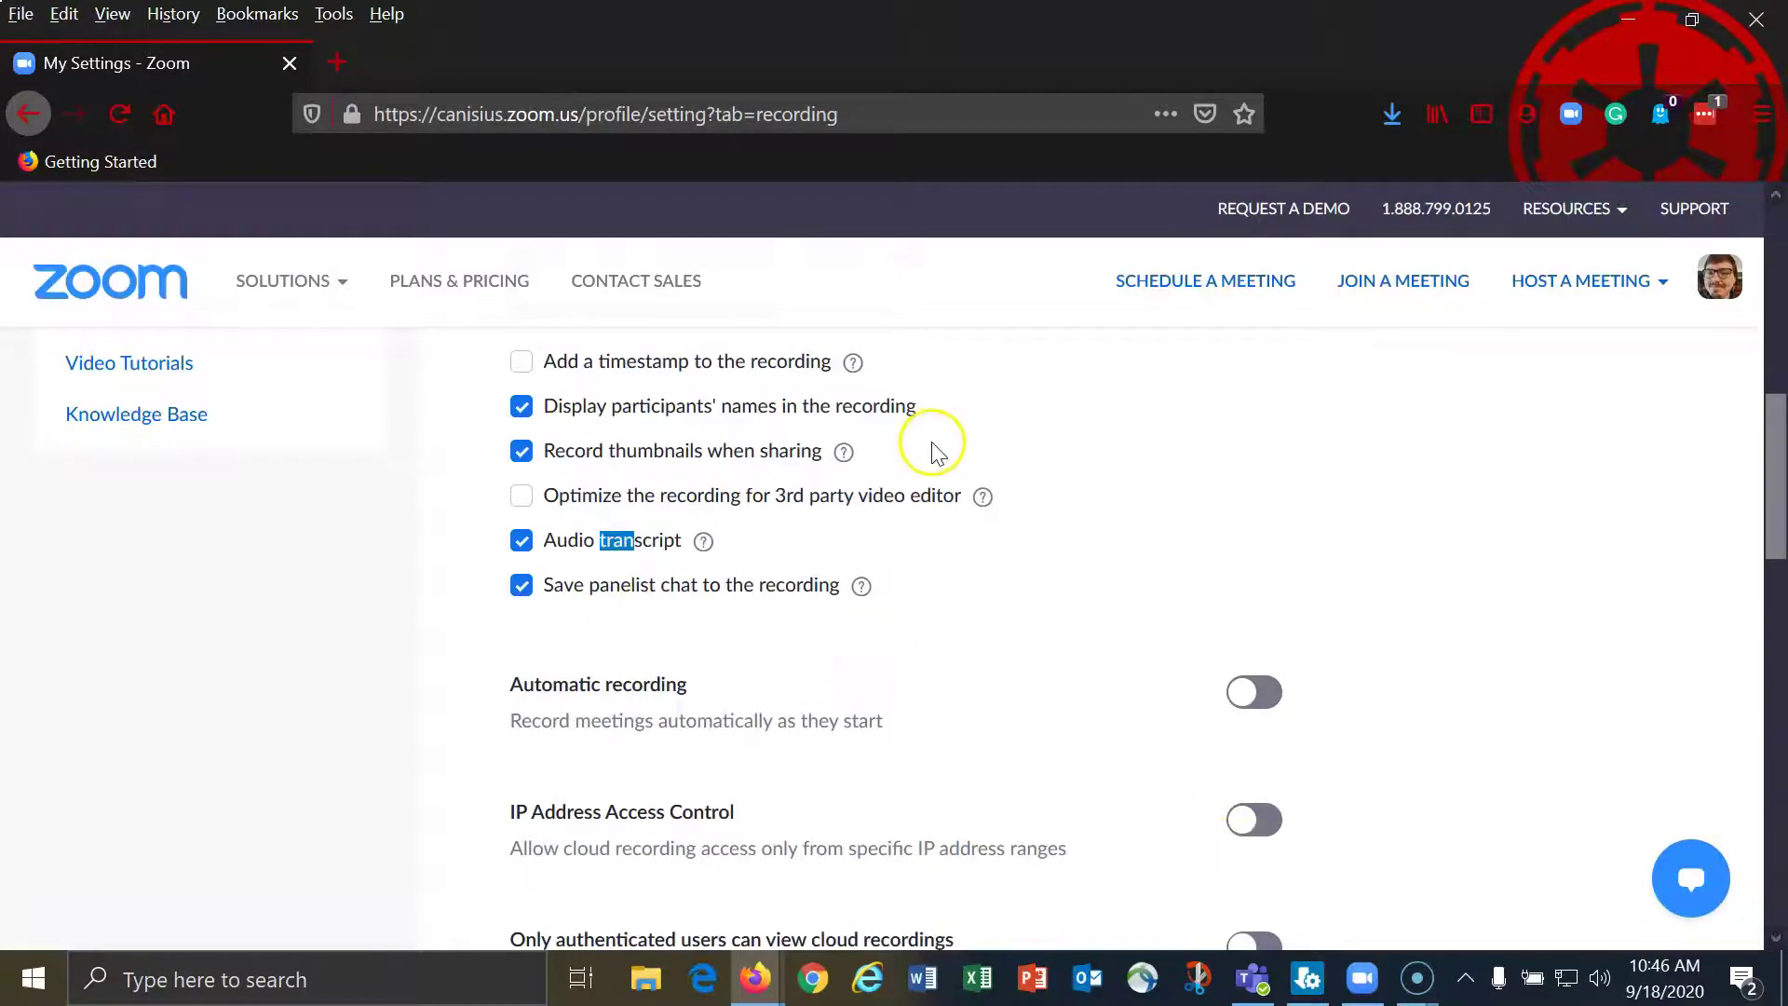
- Review the web portal's Recording settings from Local recording through Automatic recording and the cloud recording access options
{"action": "scroll", "coordinate": [938, 443], "scroll_direction": "up", "scroll_amount": 6}
{"action": "scroll", "coordinate": [927, 475], "scroll_direction": "up", "scroll_amount": 2}
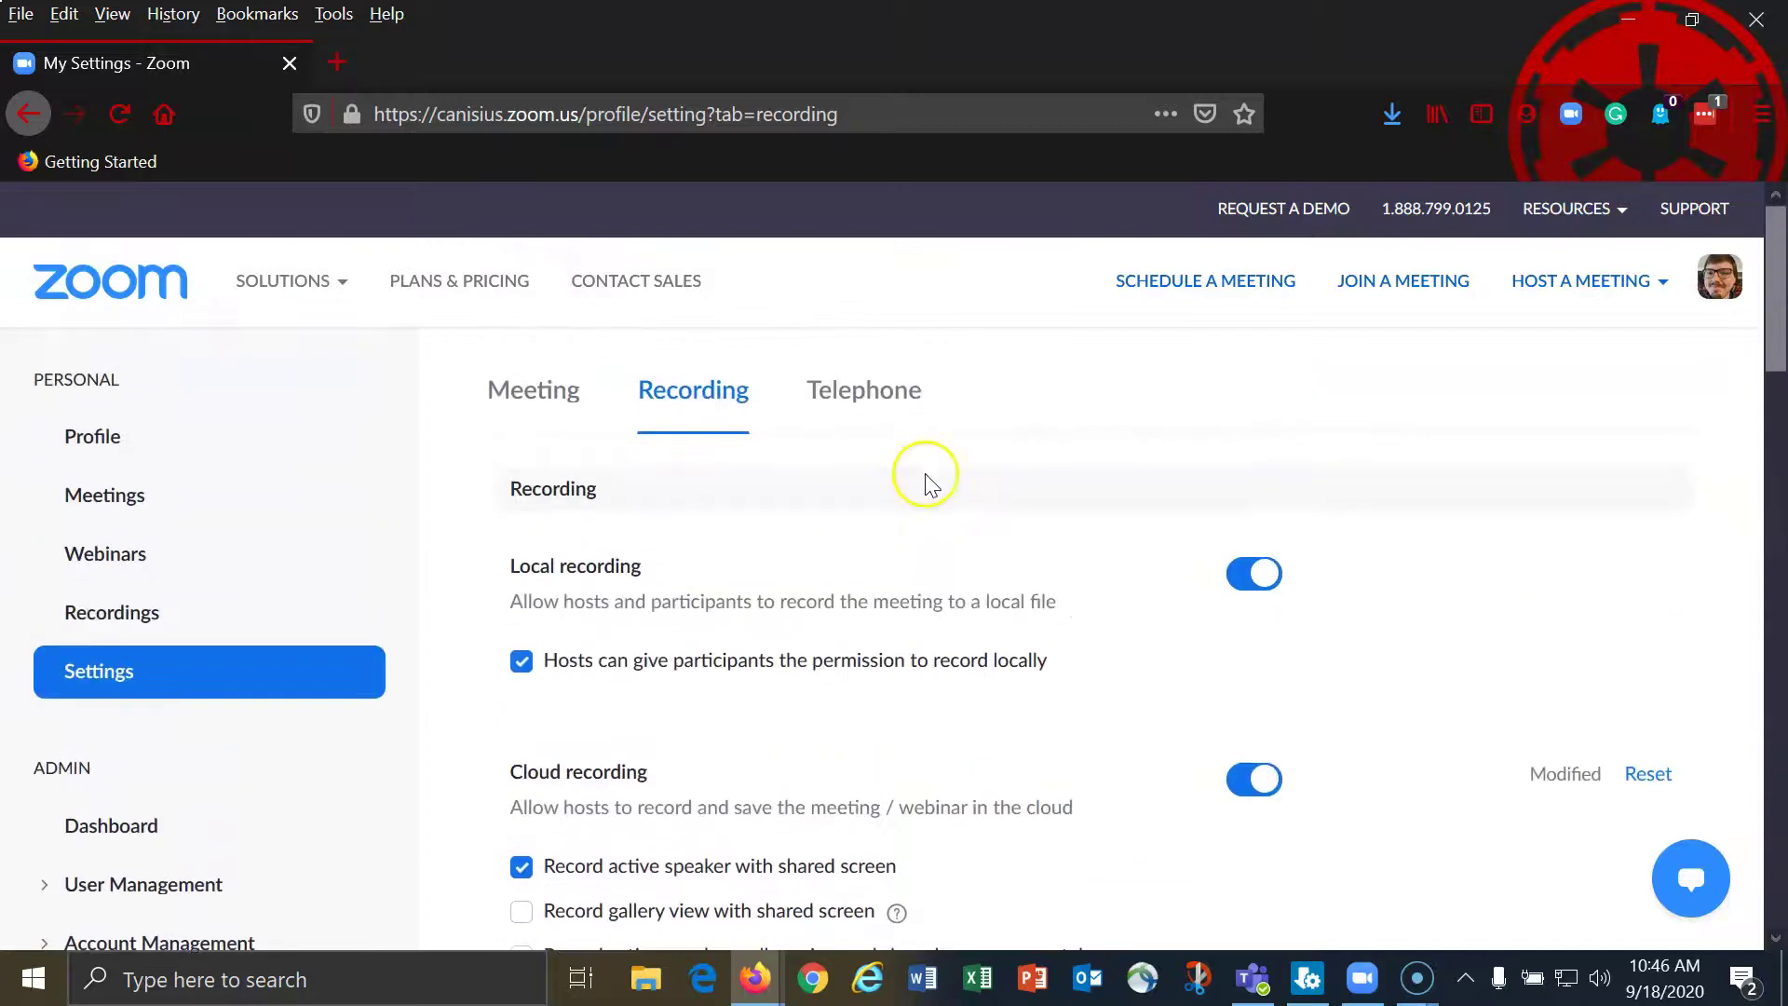
{"action": "scroll", "coordinate": [871, 565], "scroll_direction": "down", "scroll_amount": 2}
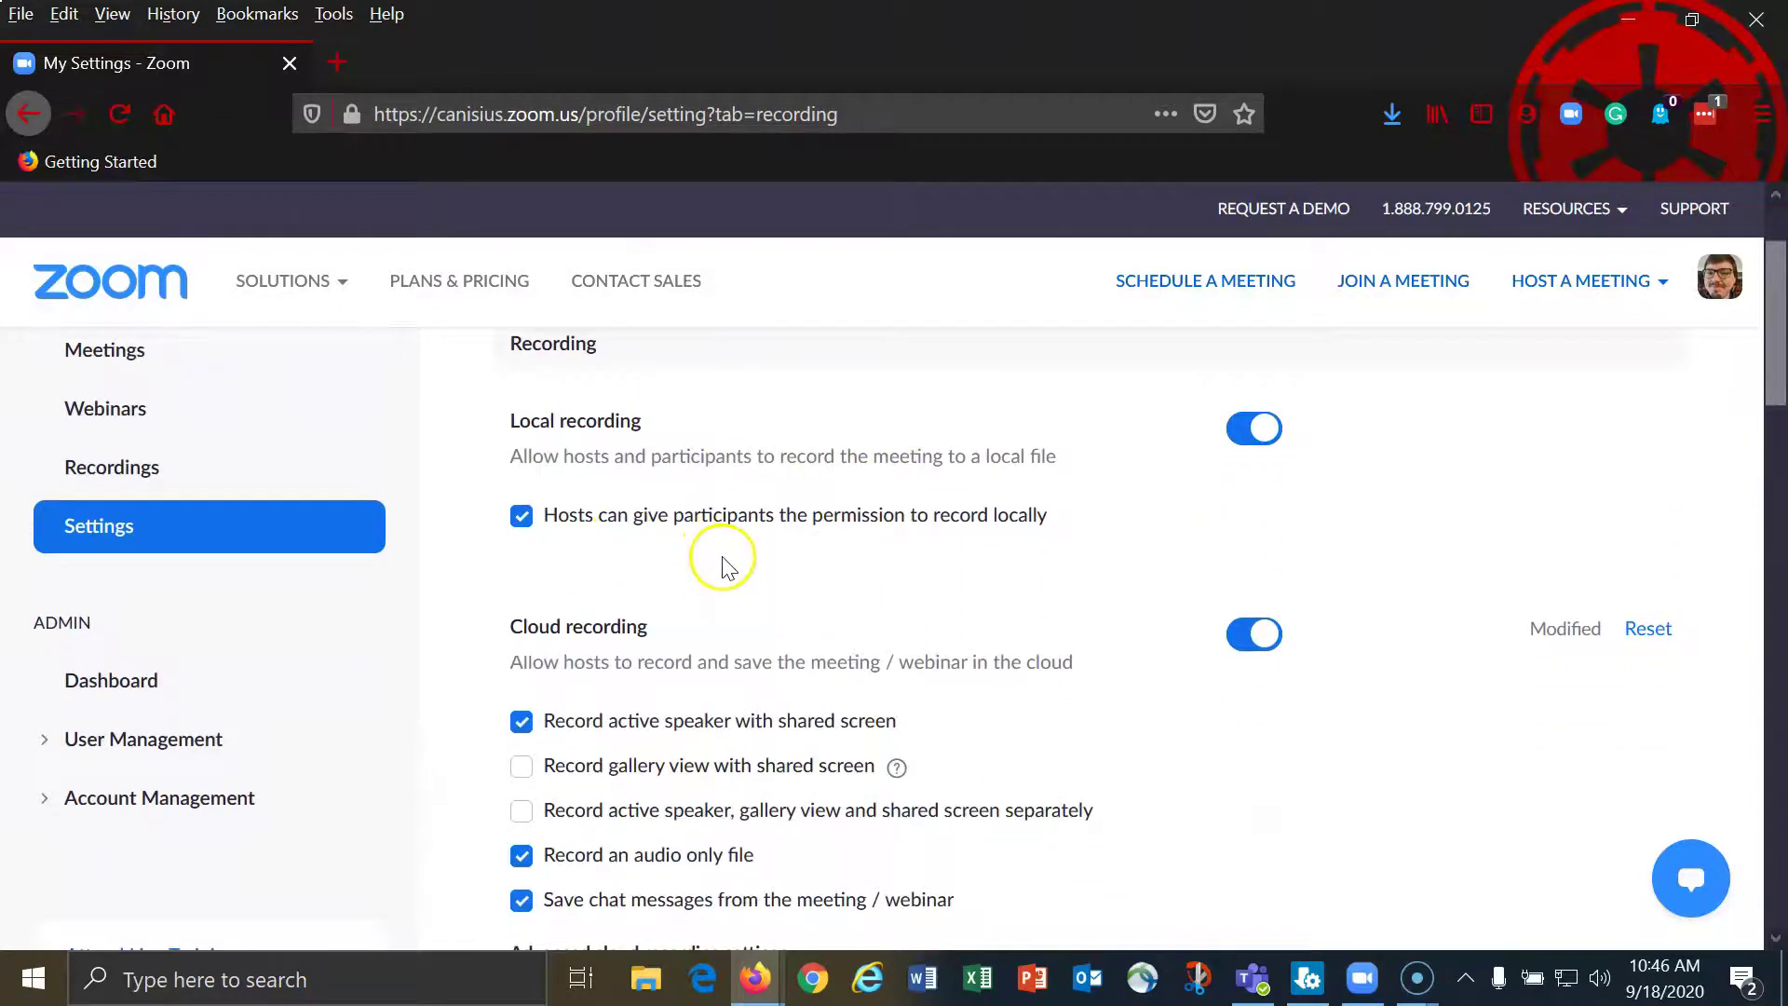
{"action": "scroll", "coordinate": [719, 568], "scroll_direction": "up", "scroll_amount": 2}
{"action": "scroll", "coordinate": [745, 558], "scroll_direction": "down", "scroll_amount": 5}
{"action": "scroll", "coordinate": [784, 685], "scroll_direction": "down", "scroll_amount": 15}
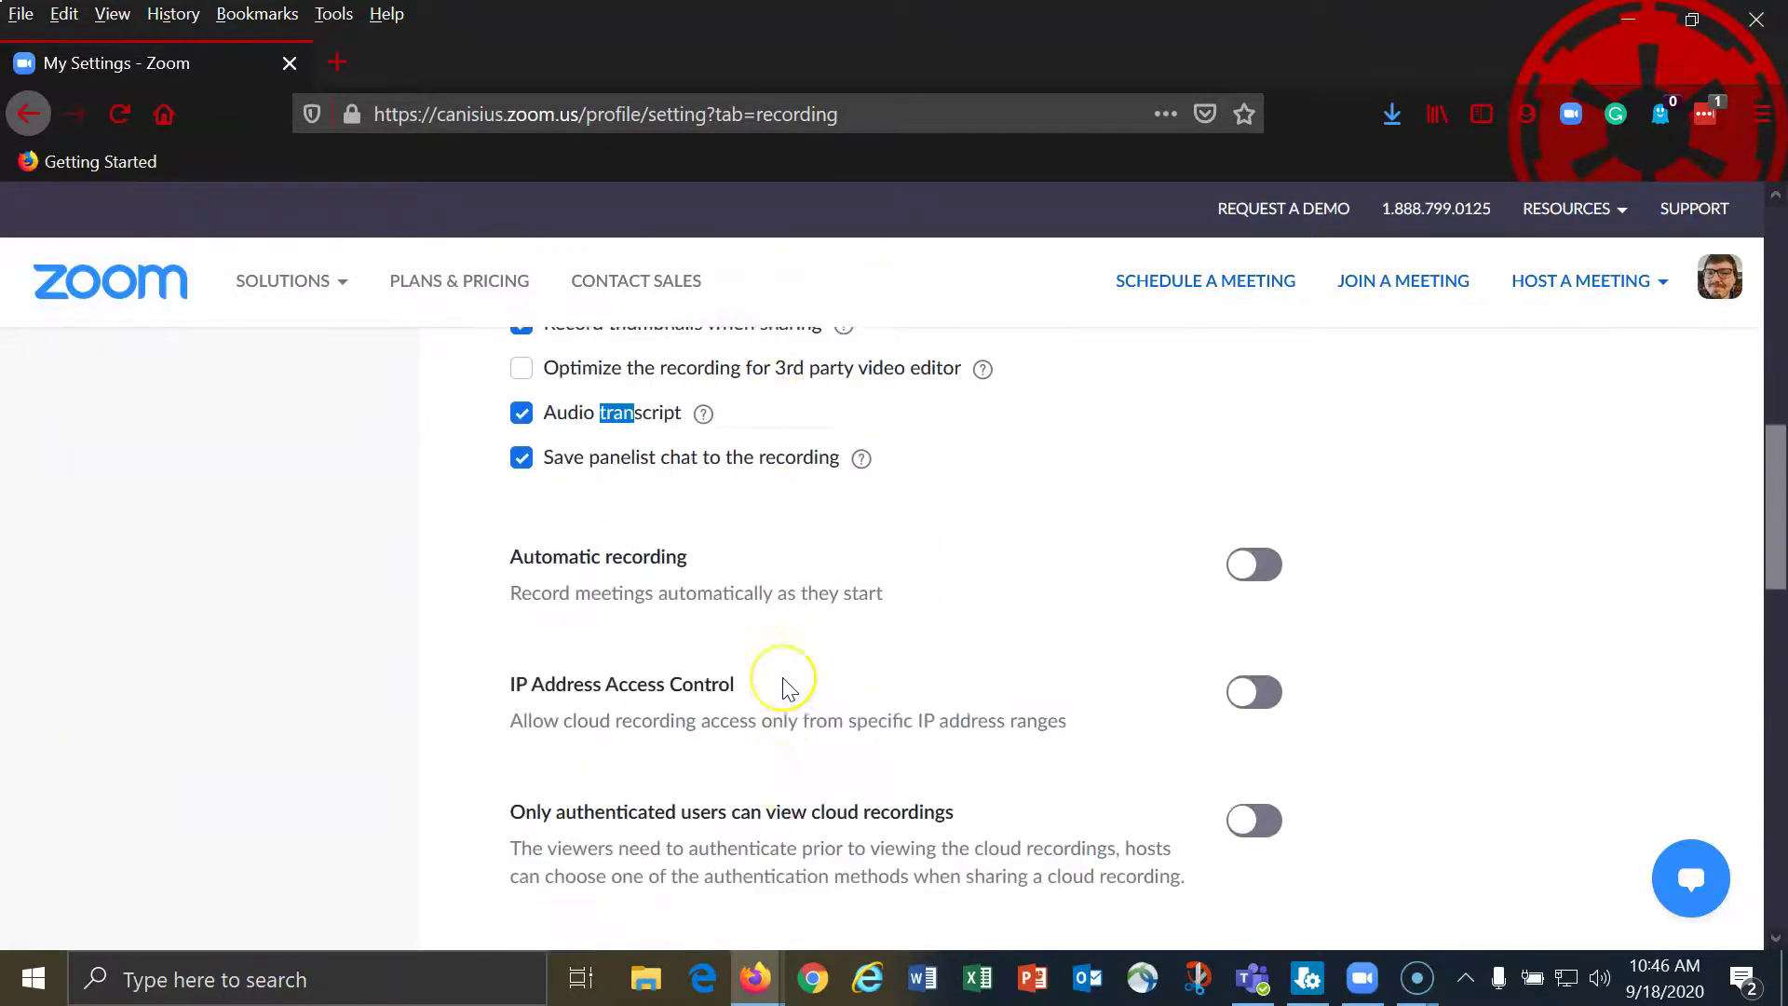
{"action": "left_click", "coordinate": [885, 673]}
{"action": "scroll", "coordinate": [890, 689], "scroll_direction": "up", "scroll_amount": 15}
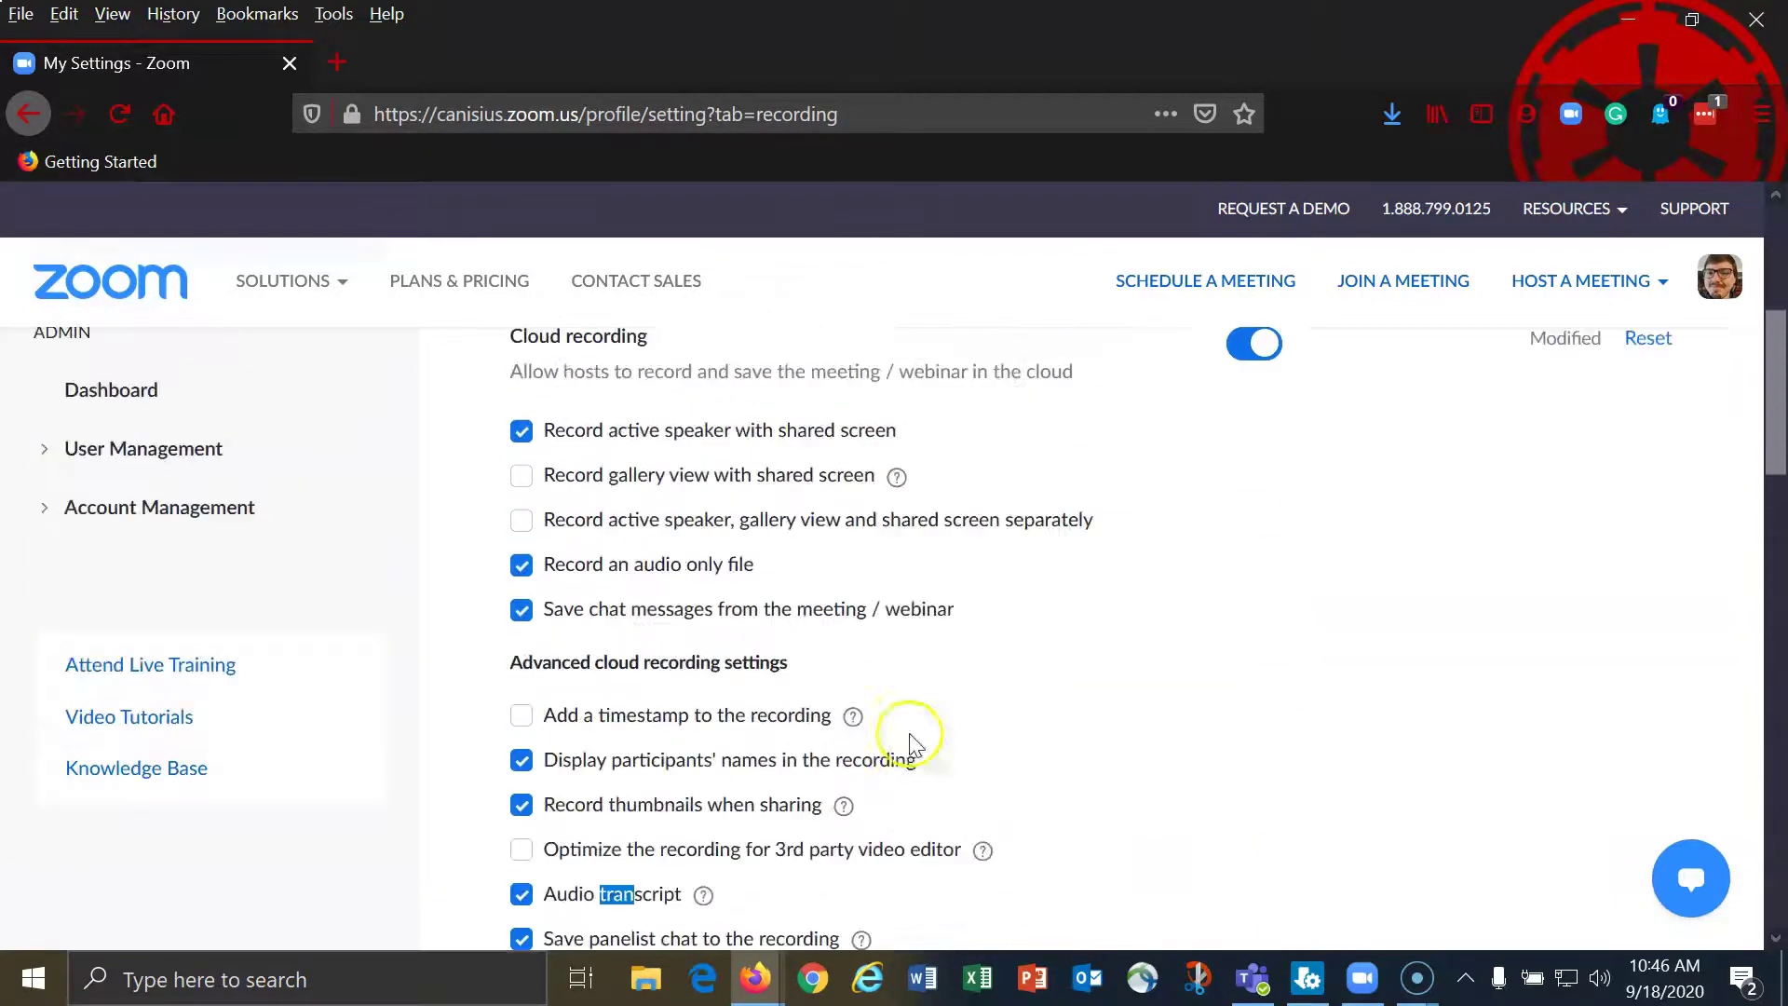
- Switch to the Zoom desktop client and open its Recording settings to review the local and cloud recording options
{"action": "left_click", "coordinate": [1360, 980]}
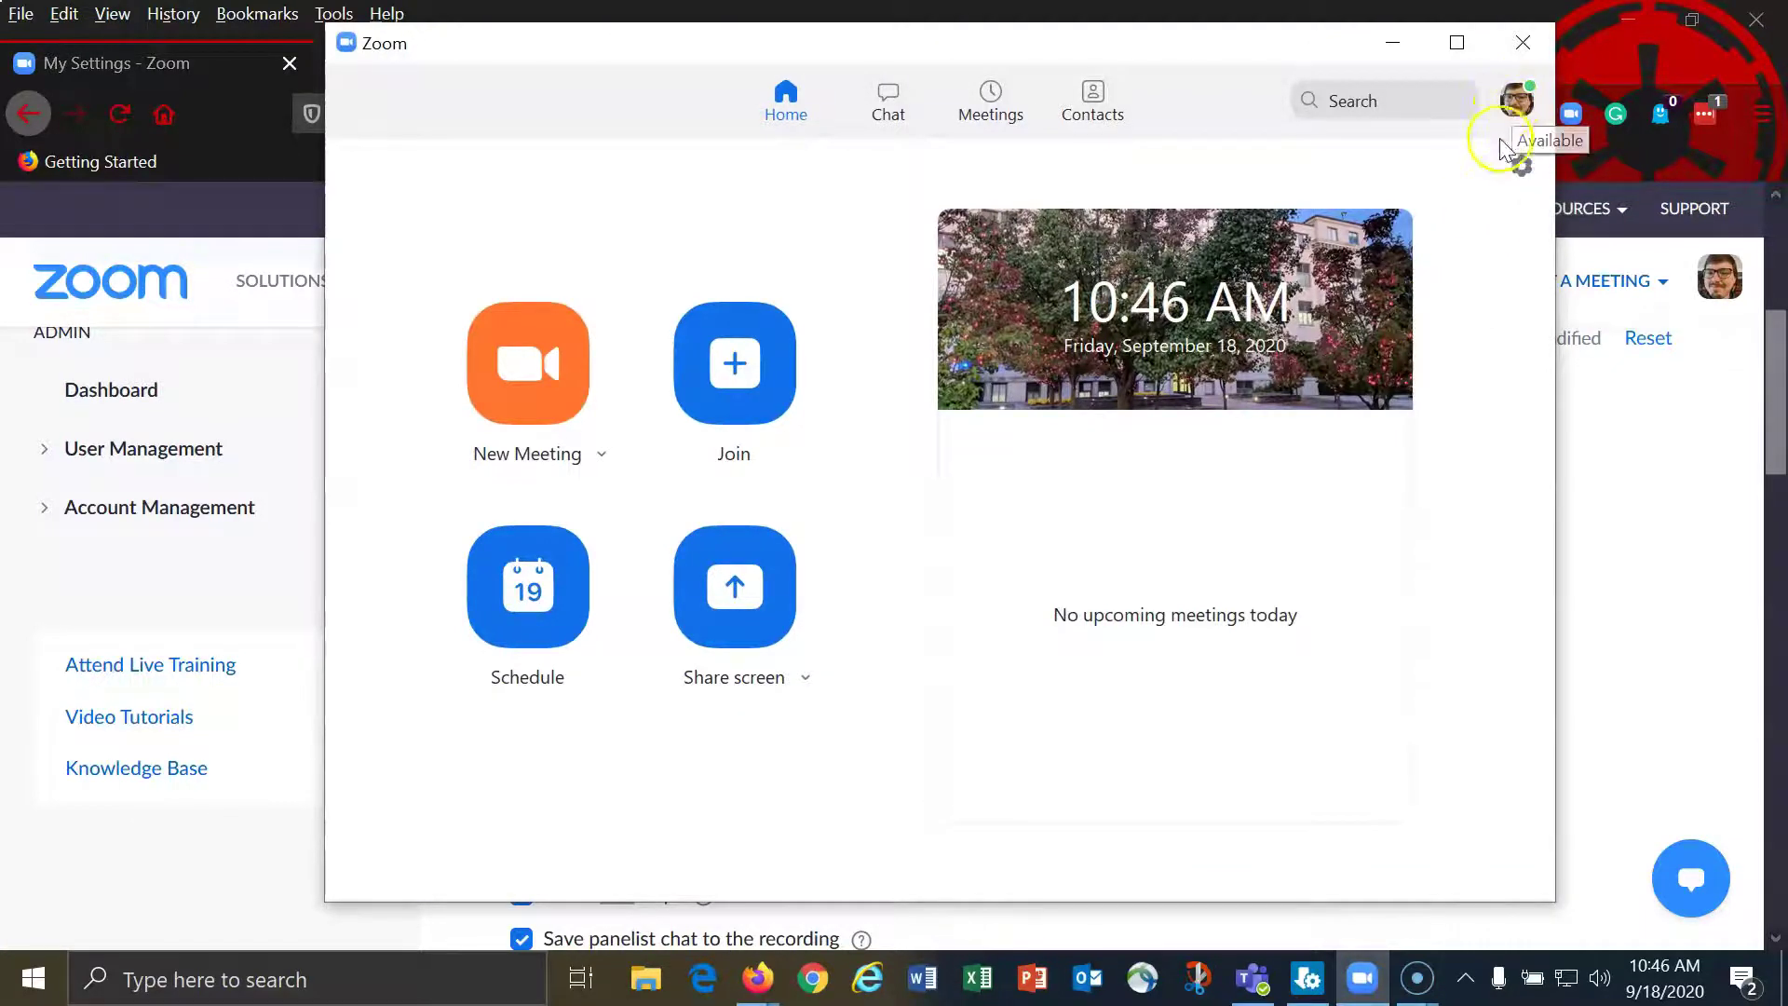
{"action": "left_click", "coordinate": [1522, 170]}
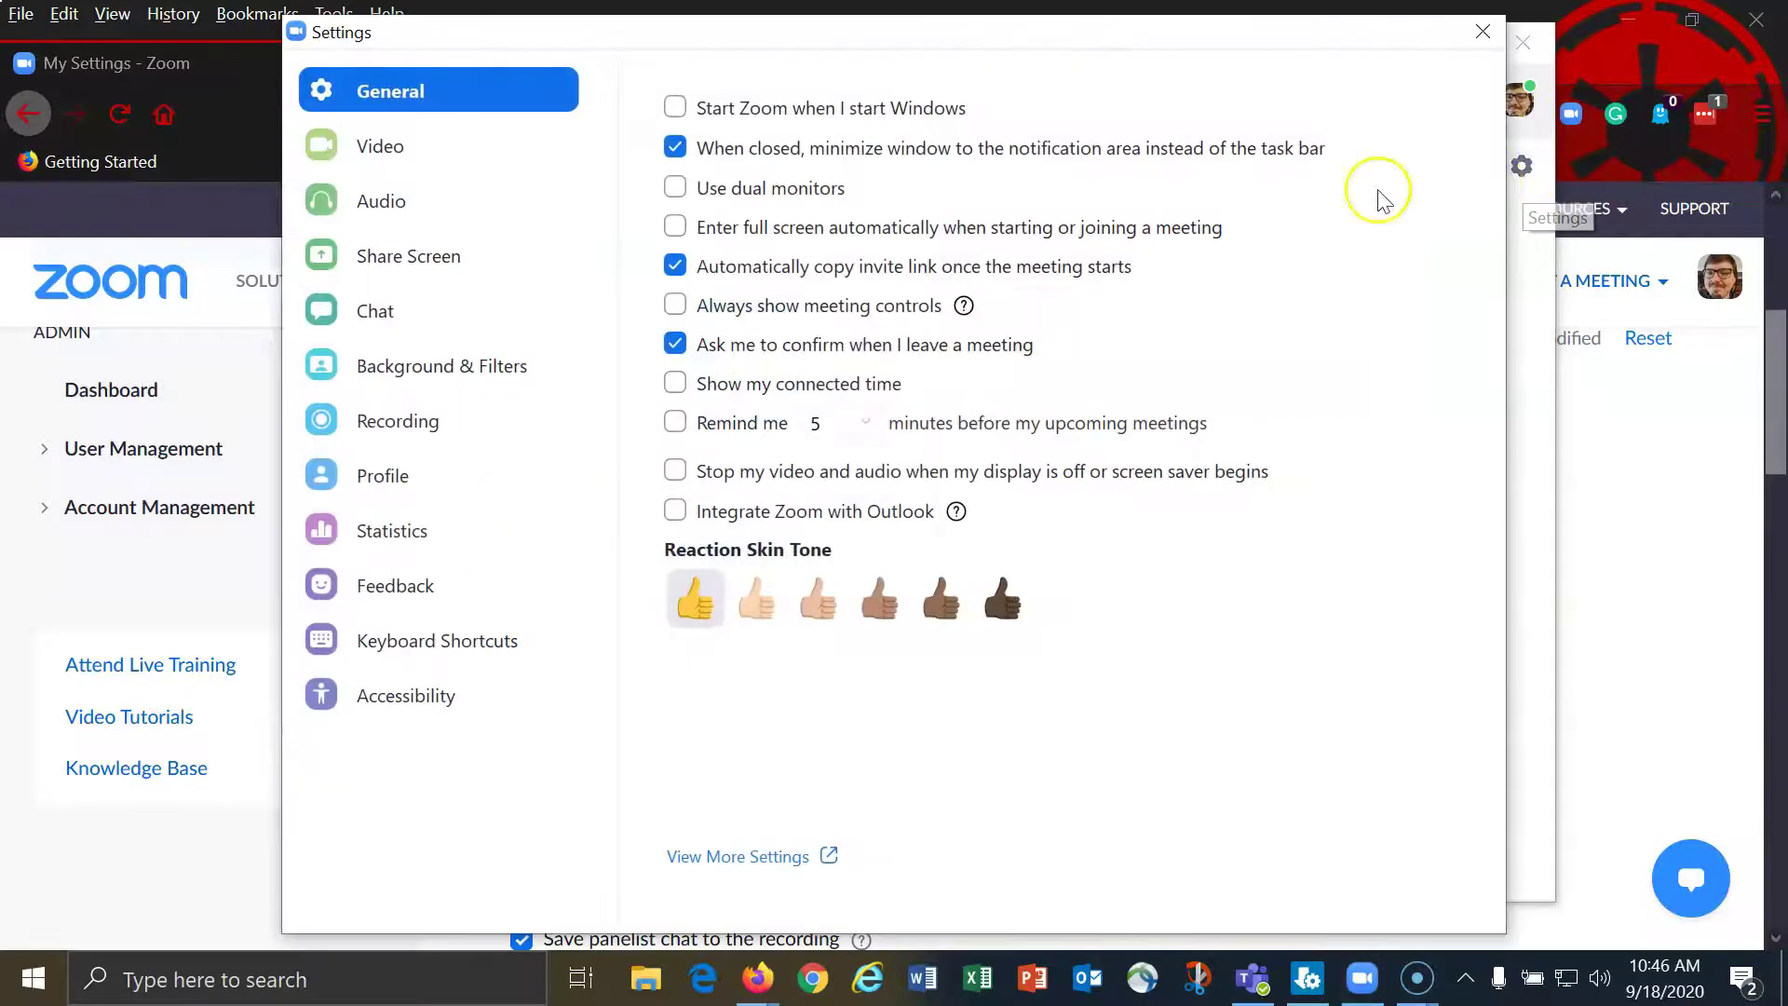
{"action": "left_click", "coordinate": [404, 421]}
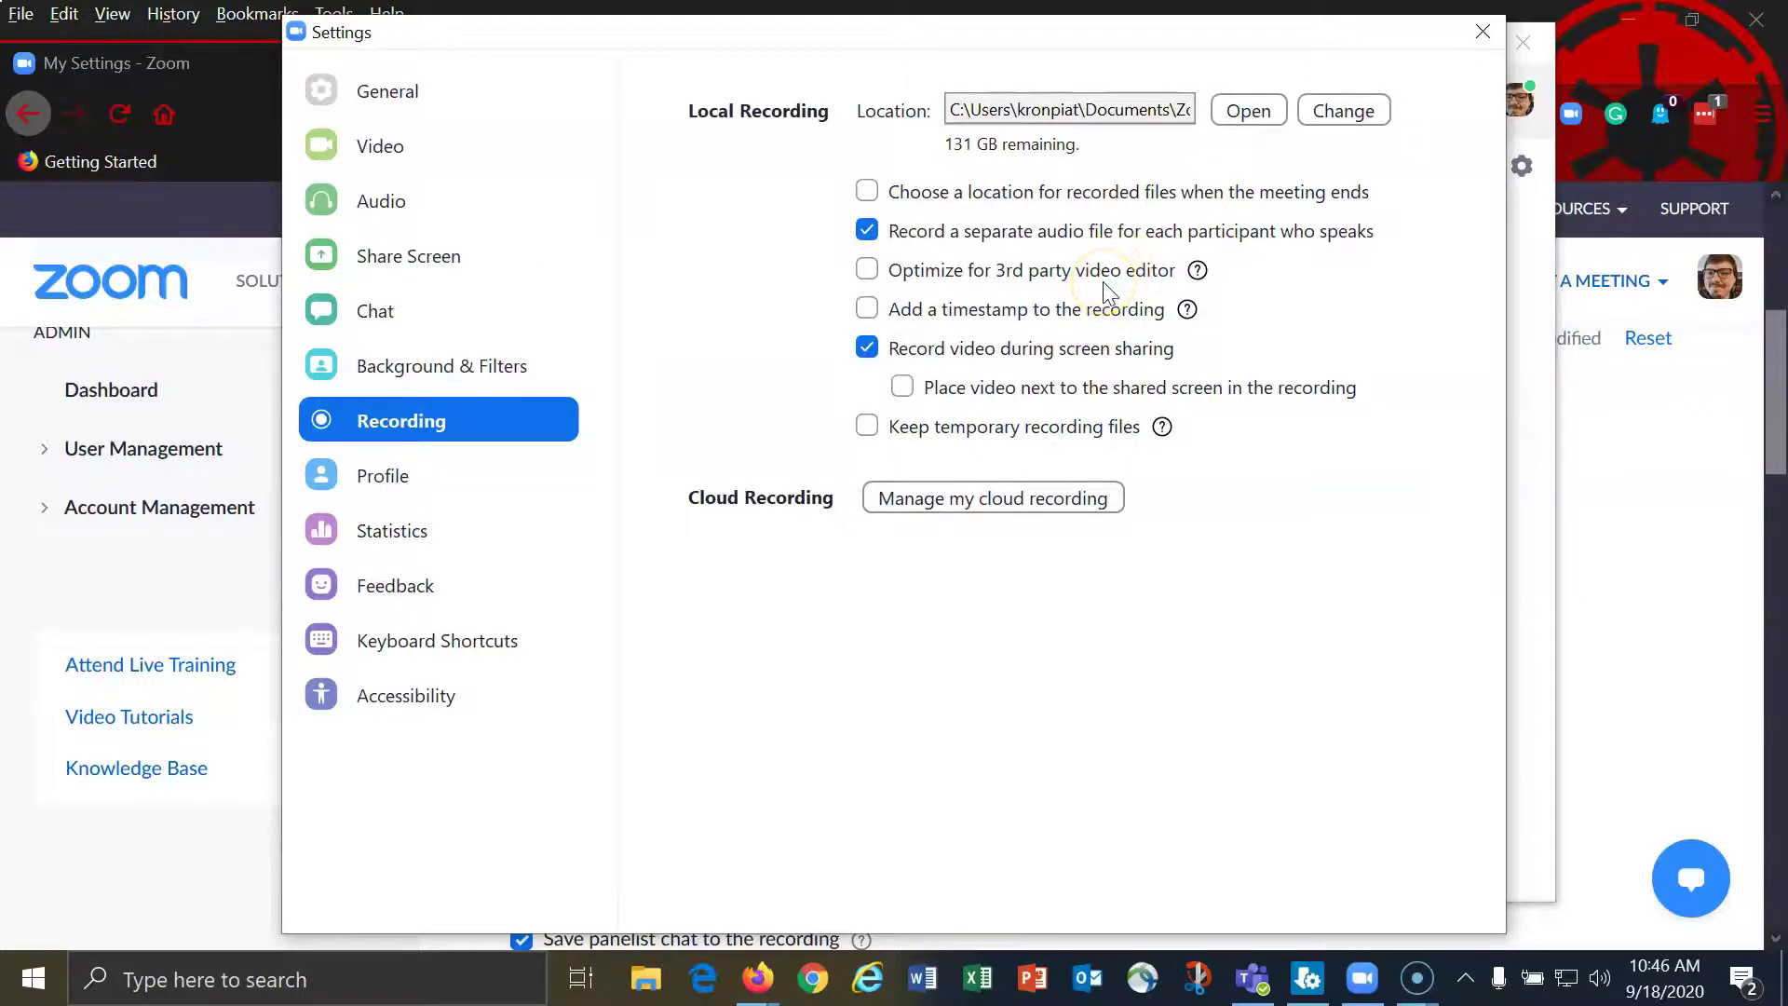
{"action": "left_click", "coordinate": [1041, 506]}
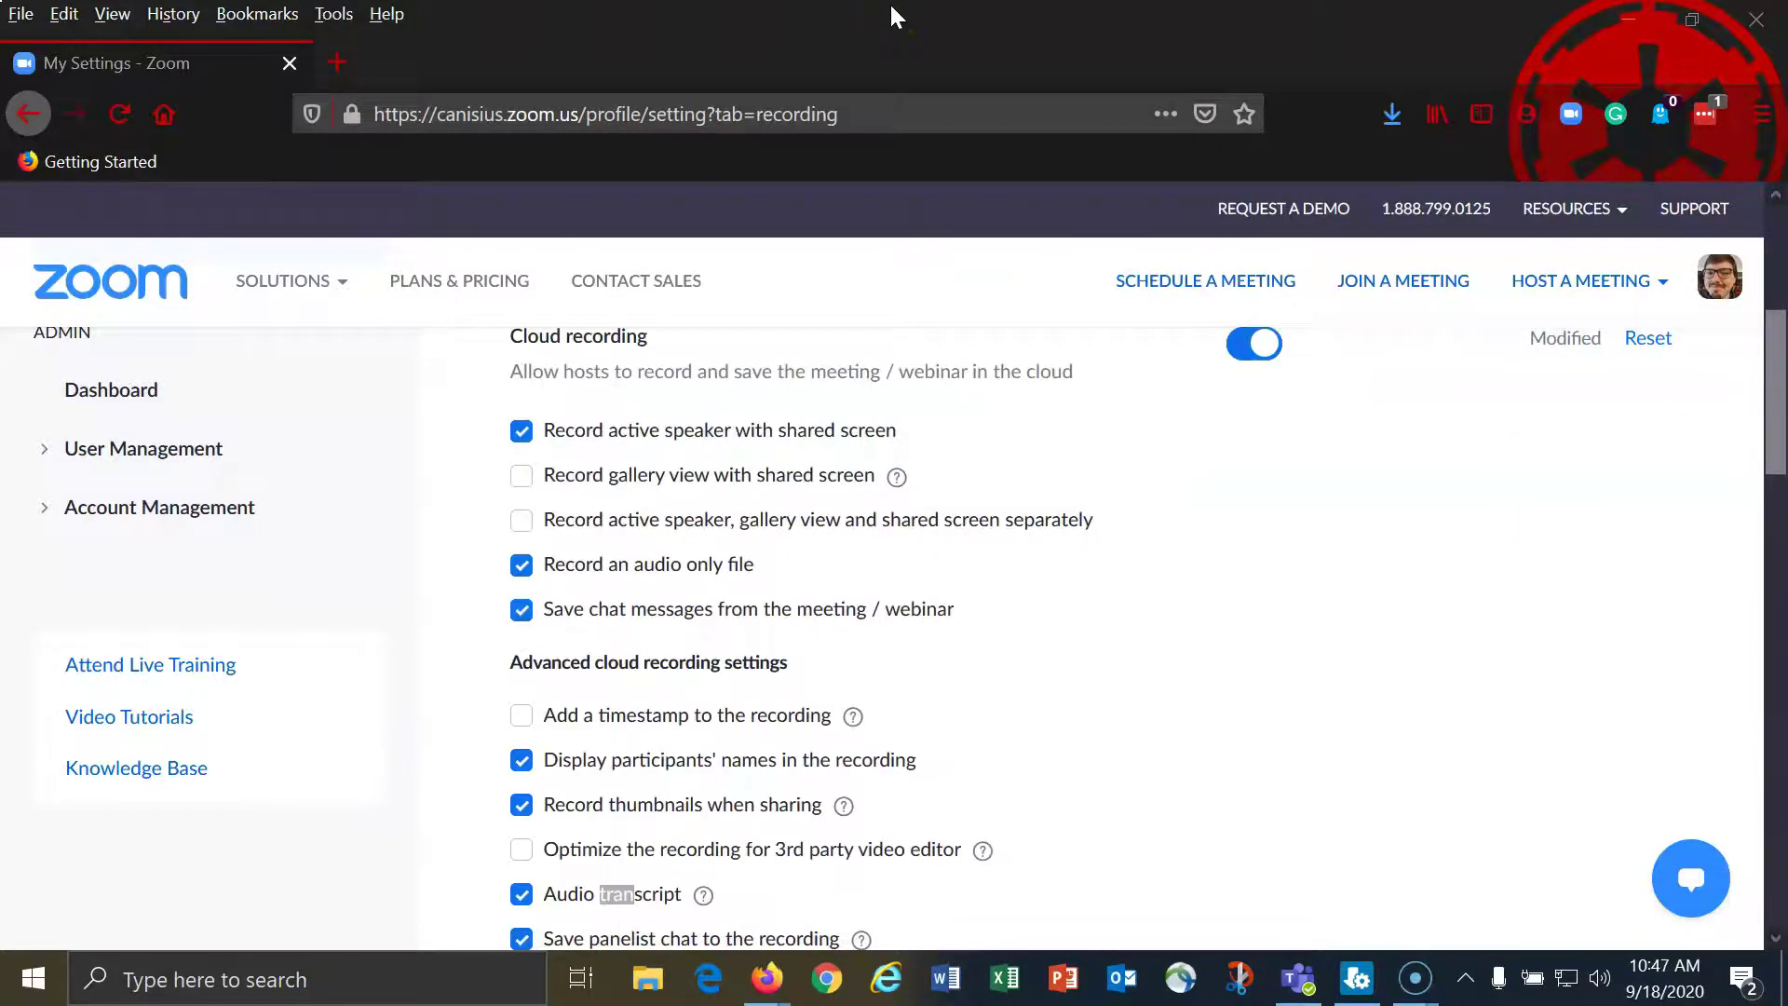